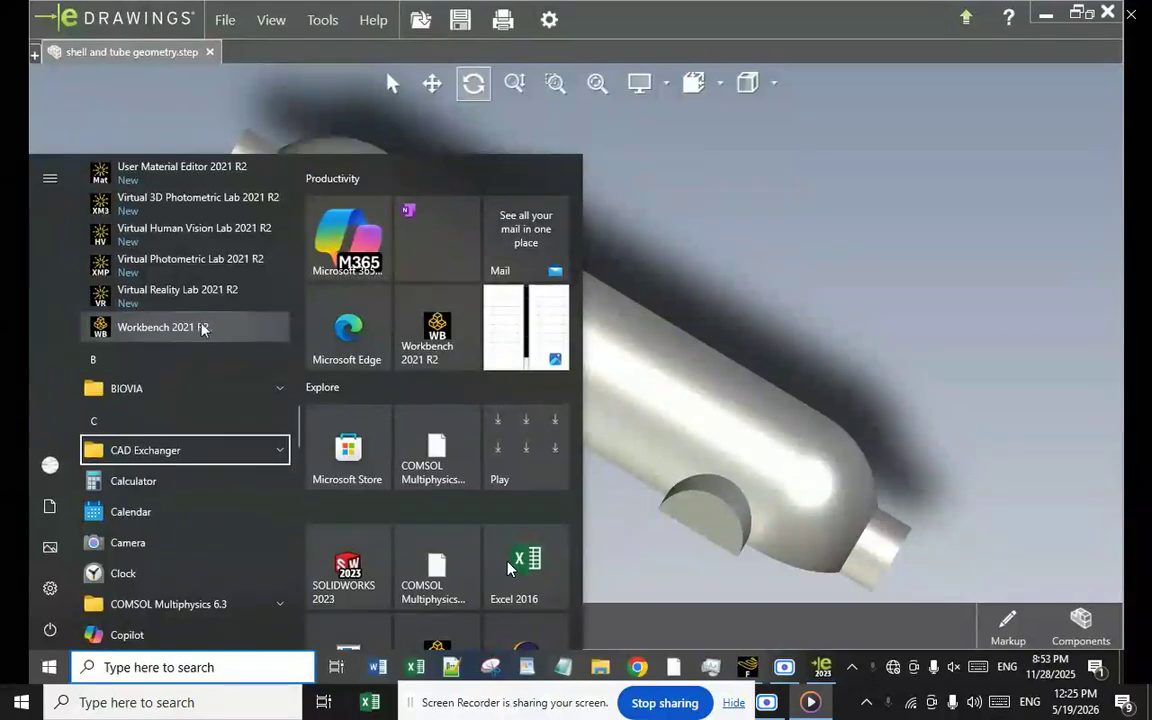
# Step: Switch to the MHS project in Workbench and enlarge the Project Schematic area to fit all four fluid flow systems
pyautogui.click(681, 664)
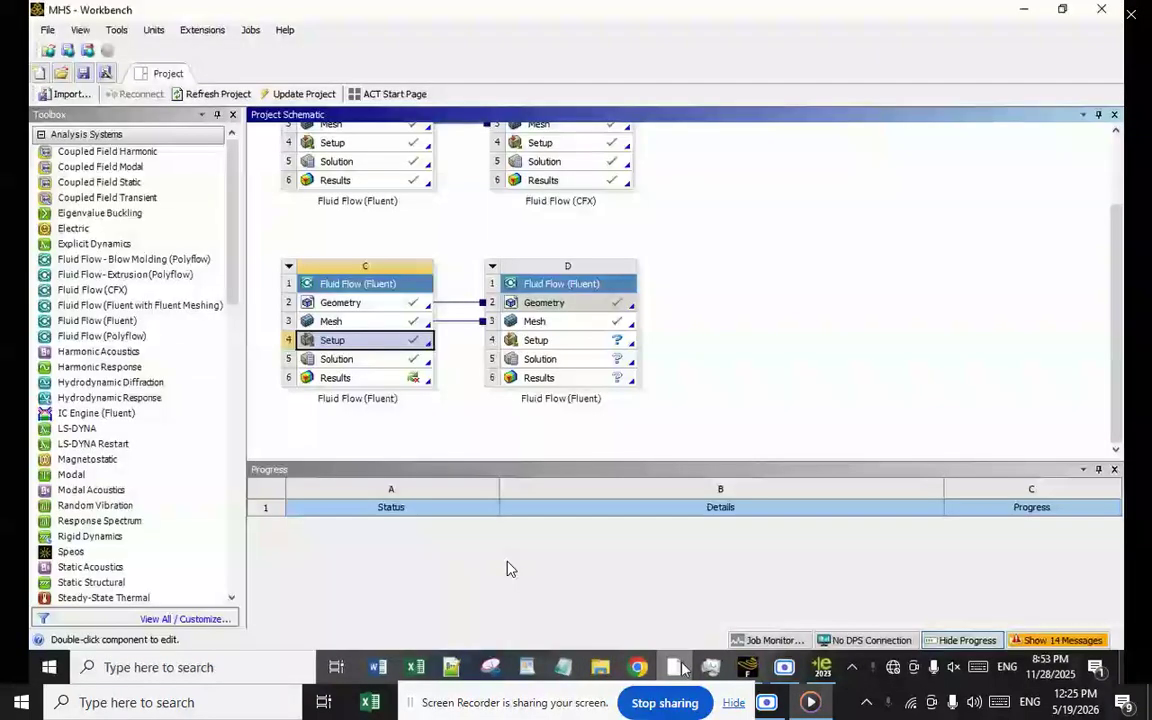
pyautogui.moveTo(686, 460); pyautogui.dragTo(669, 582)
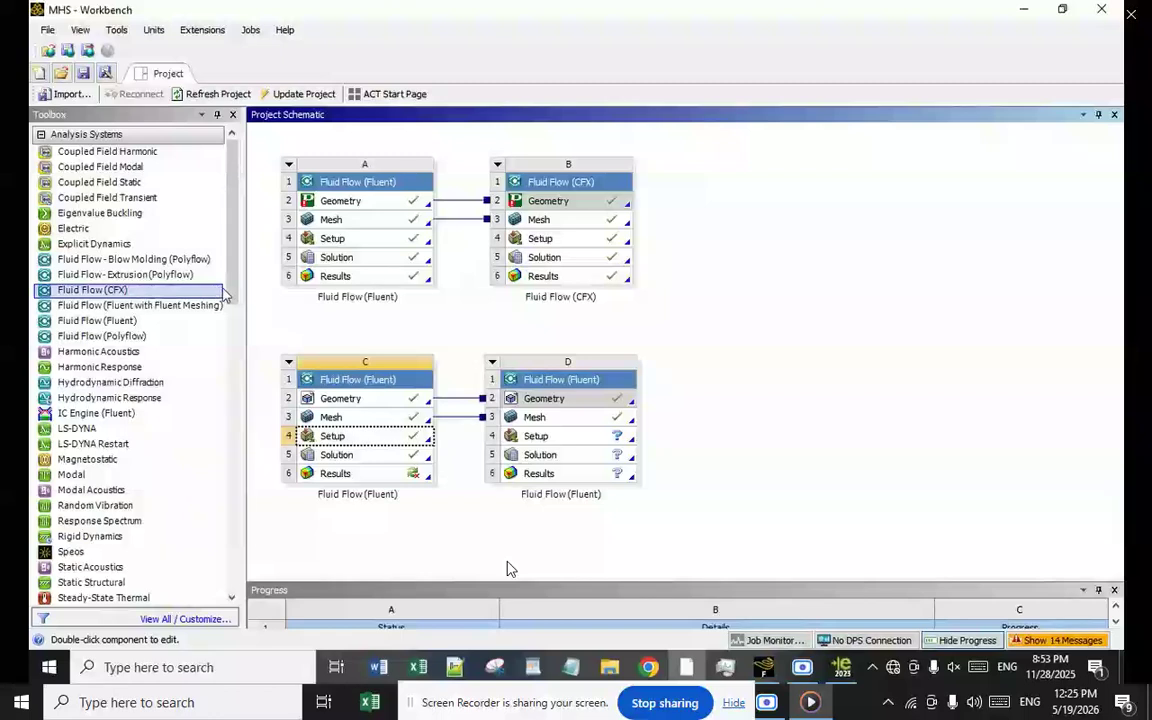
# Step: Switch to eDrawings, display the shell and tube geometry with visible edges only, and rotate it to inspect its open side
pyautogui.click(855, 670)
pyautogui.click(857, 671)
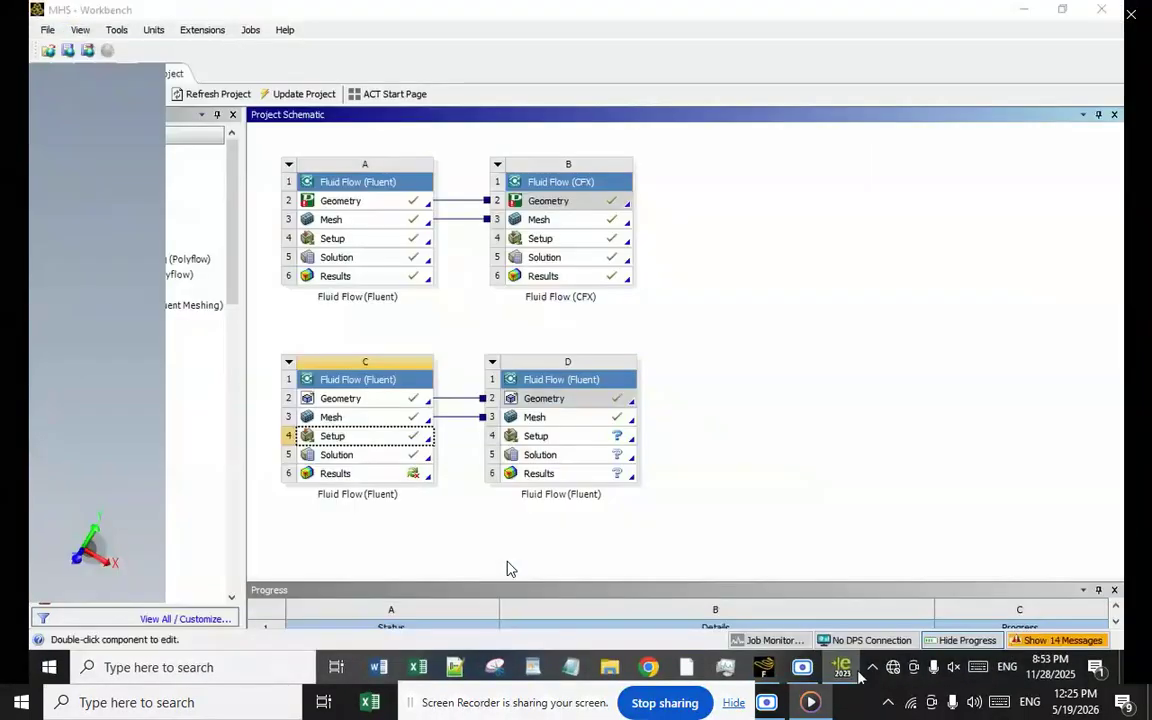
pyautogui.click(857, 671)
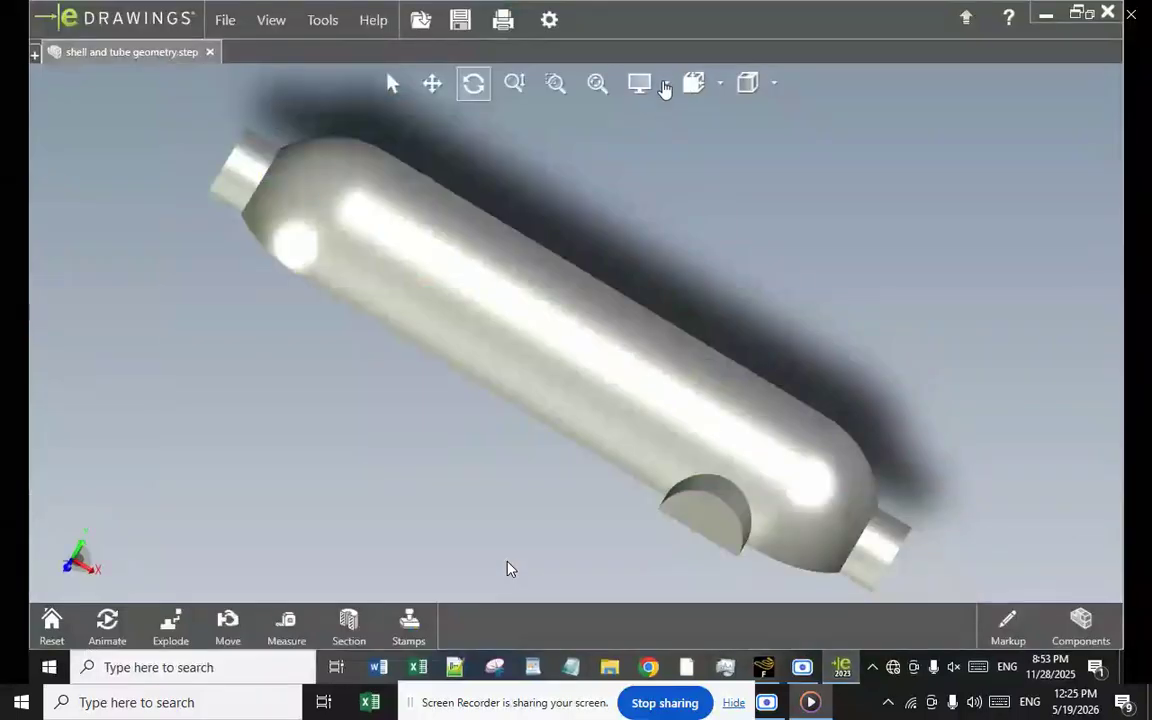
pyautogui.click(665, 88)
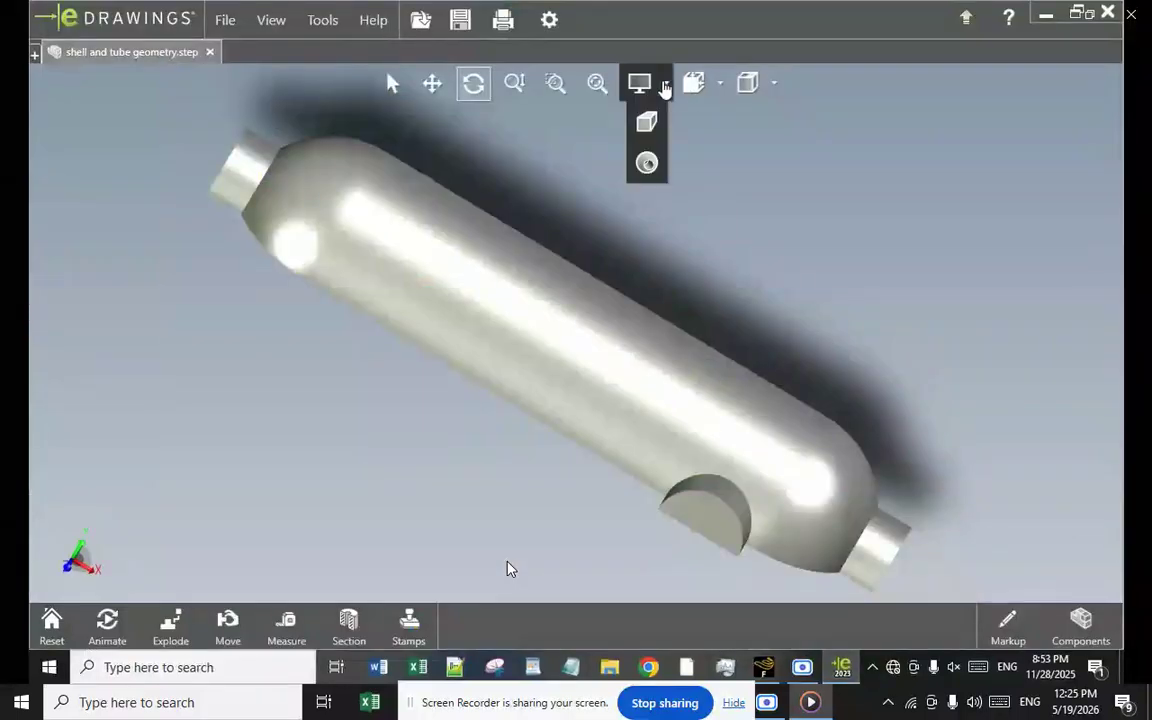
pyautogui.click(770, 85)
pyautogui.click(763, 220)
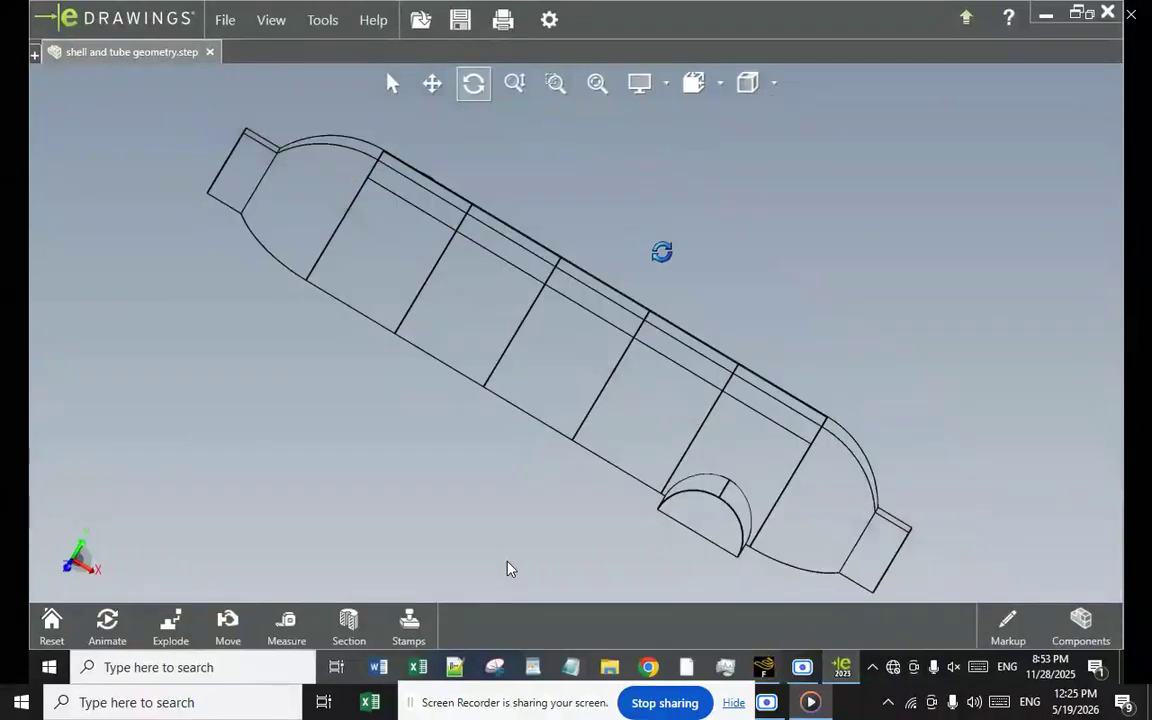
pyautogui.moveTo(793, 185); pyautogui.dragTo(829, 145)
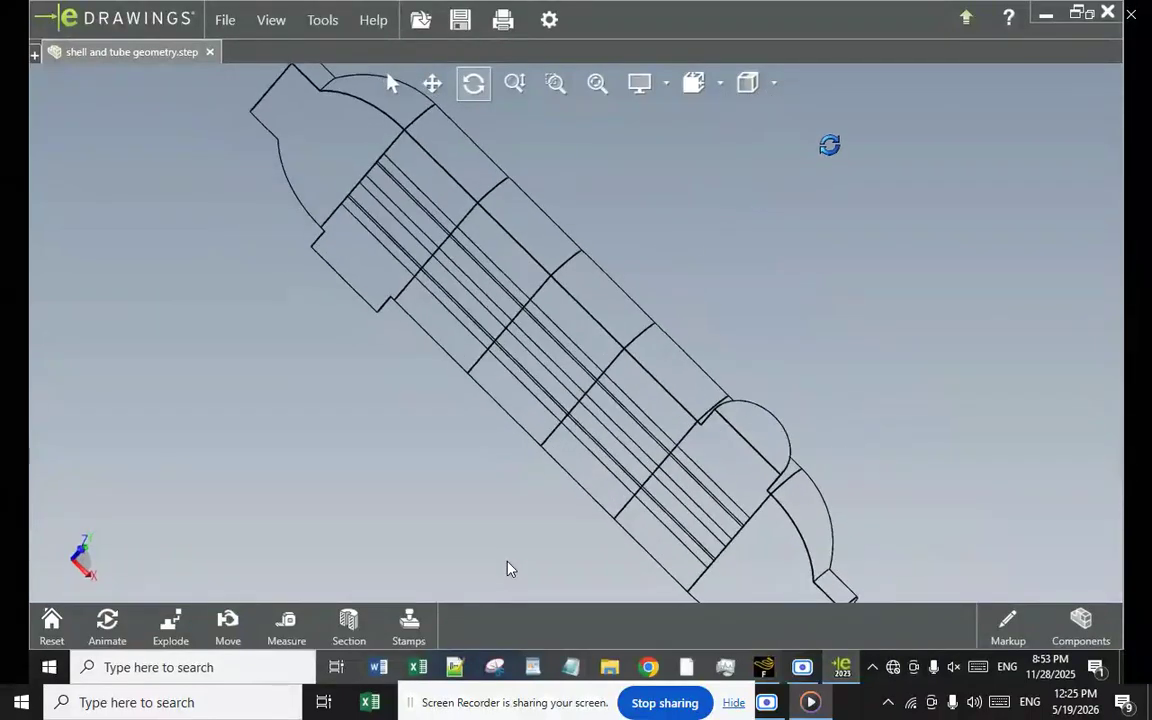
# Step: Display the model's hidden edges as well and rotate it to examine the tube bundle inside the shell
pyautogui.click(774, 84)
pyautogui.click(754, 250)
pyautogui.moveTo(692, 211); pyautogui.dragTo(583, 394)
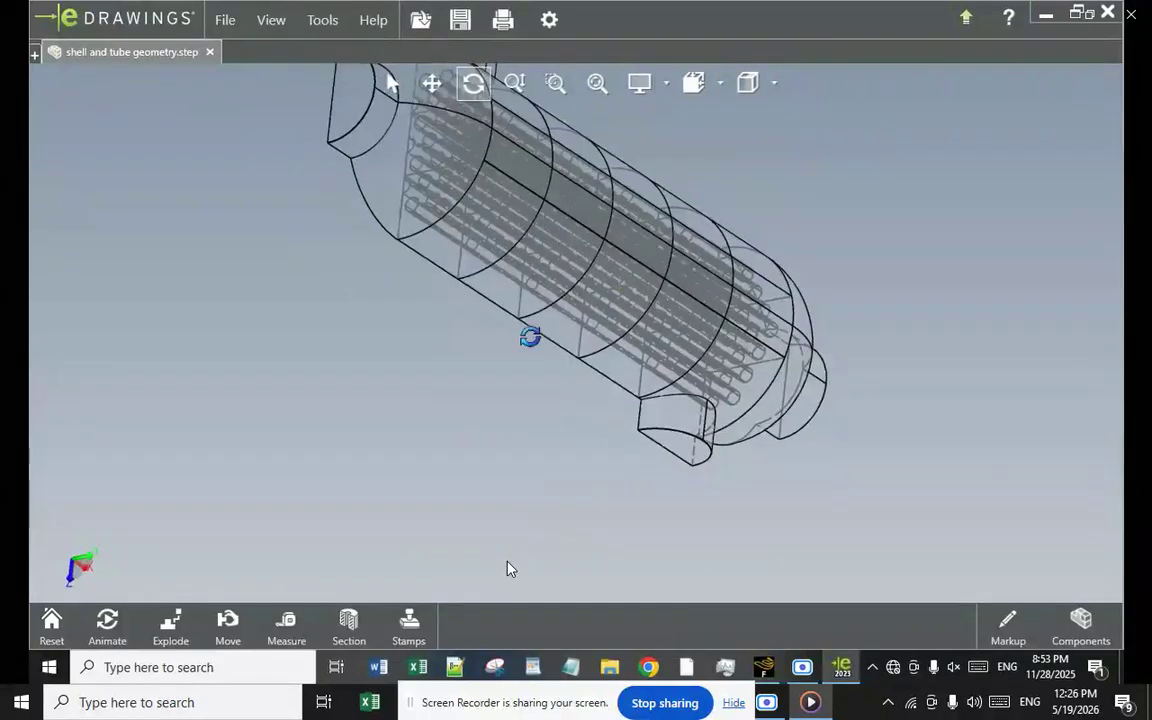
# Step: Check the heat exchanger mesh in Fluent, return to Workbench and review the available Analysis Systems
pyautogui.click(763, 667)
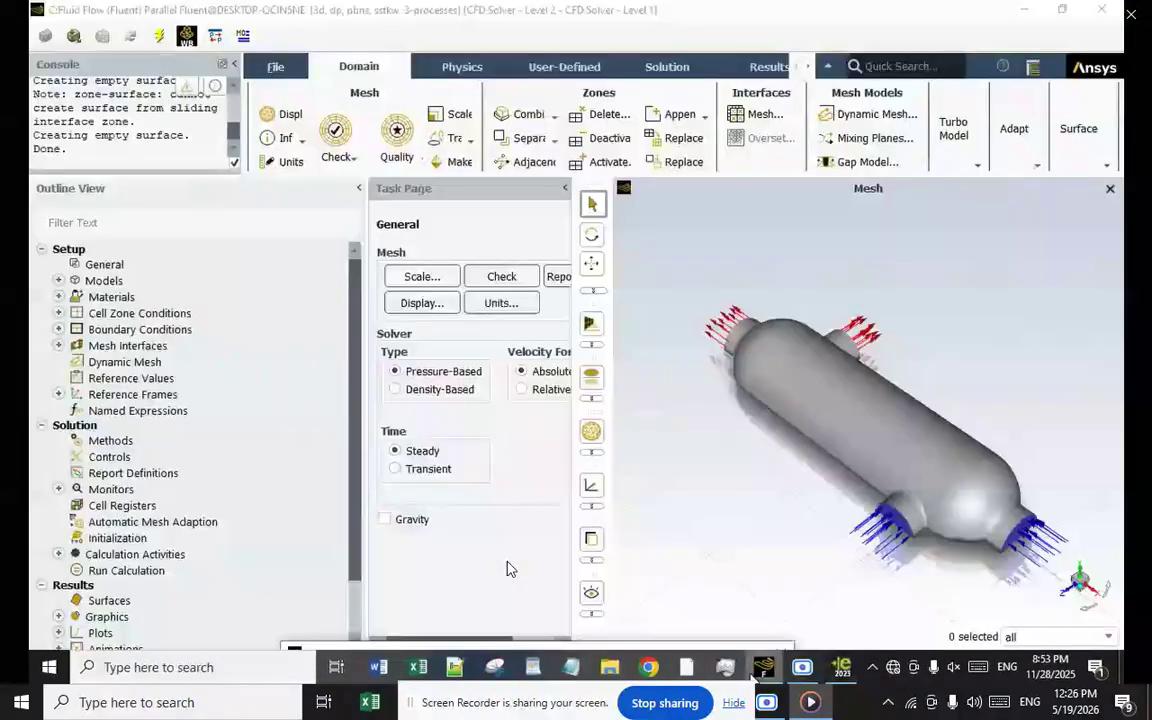
pyautogui.click(686, 667)
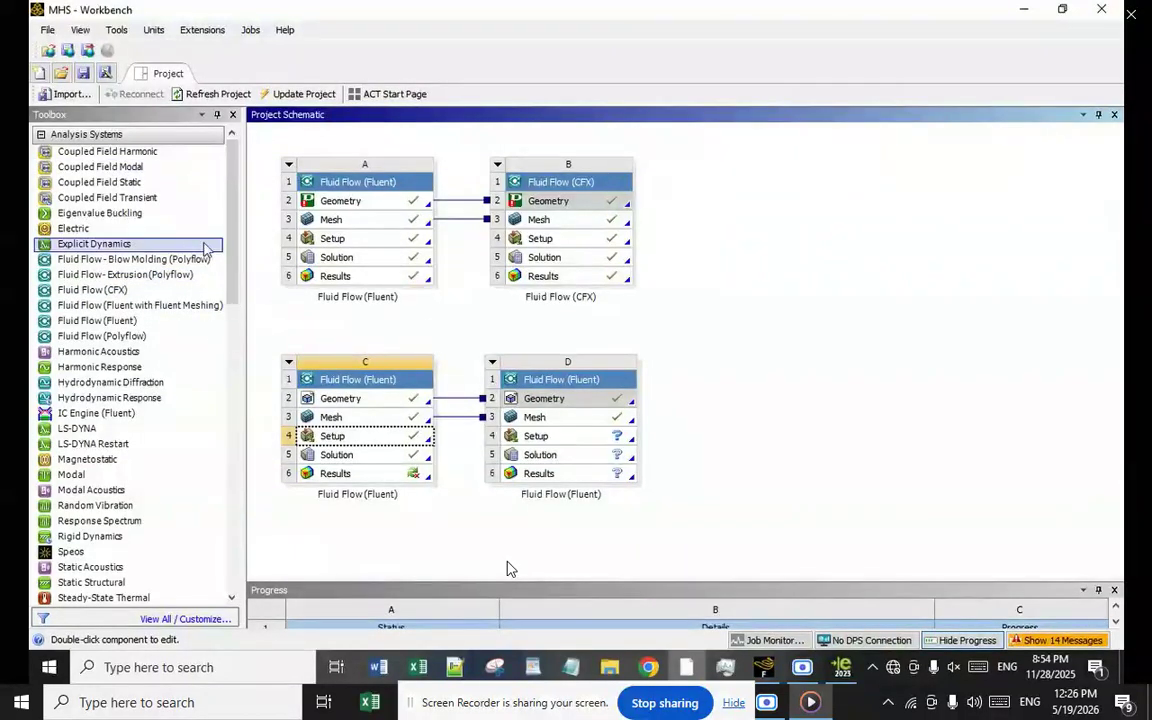
pyautogui.scroll(-3, 205, 250)
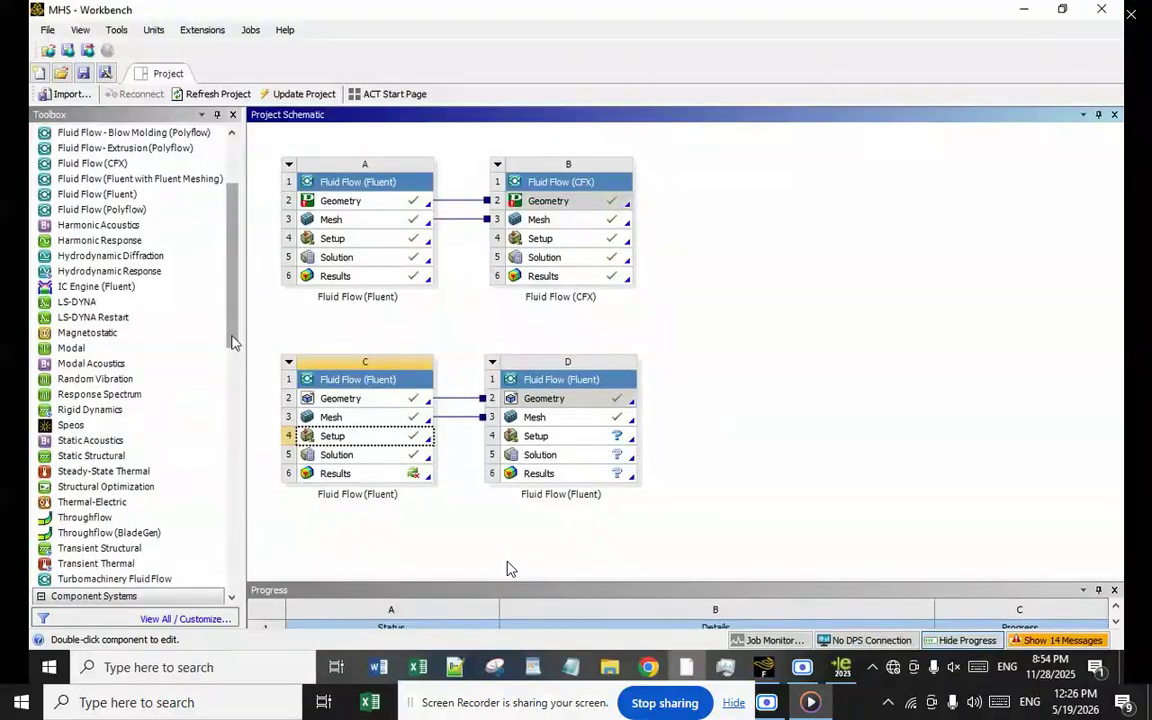
pyautogui.moveTo(232, 342); pyautogui.dragTo(232, 370)
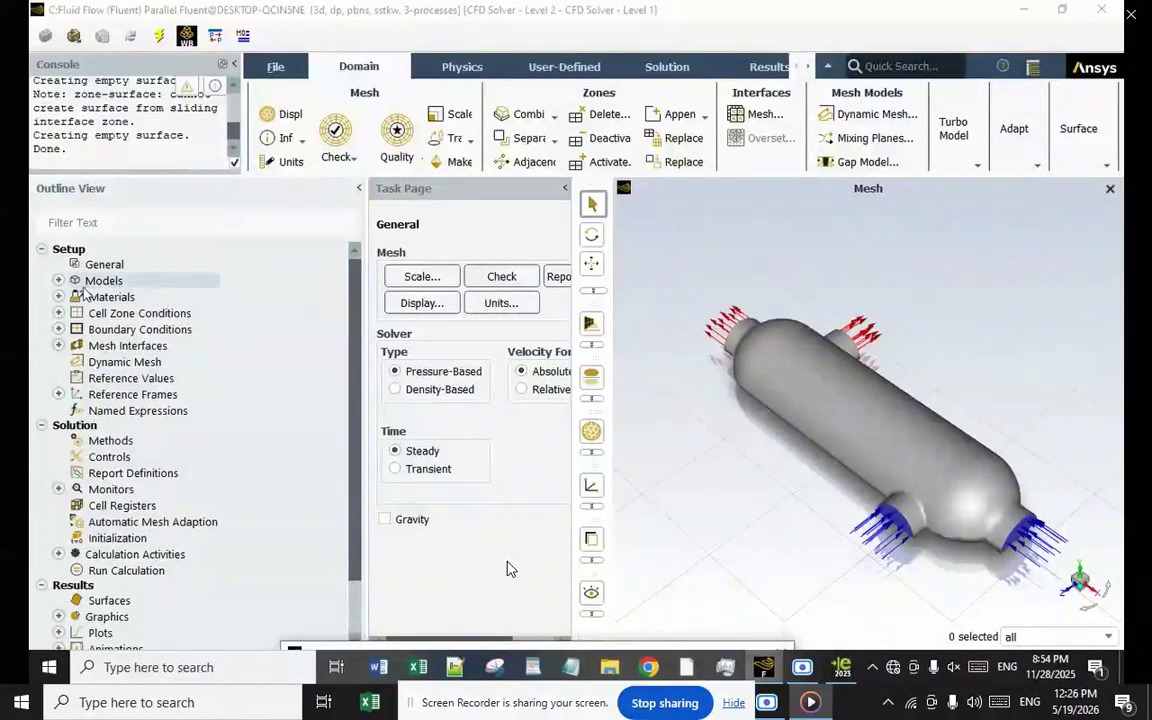
# Step: Expand the Models branch in the Fluent setup to examine the available physics models
pyautogui.click(58, 281)
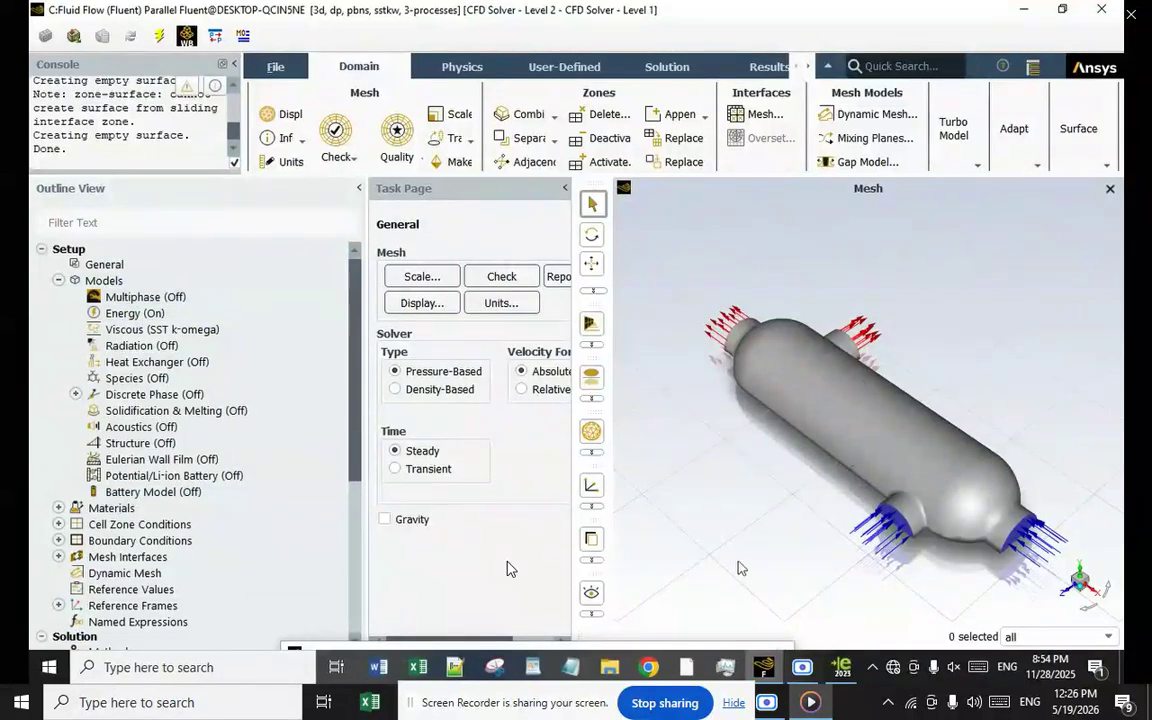
pyautogui.click(682, 668)
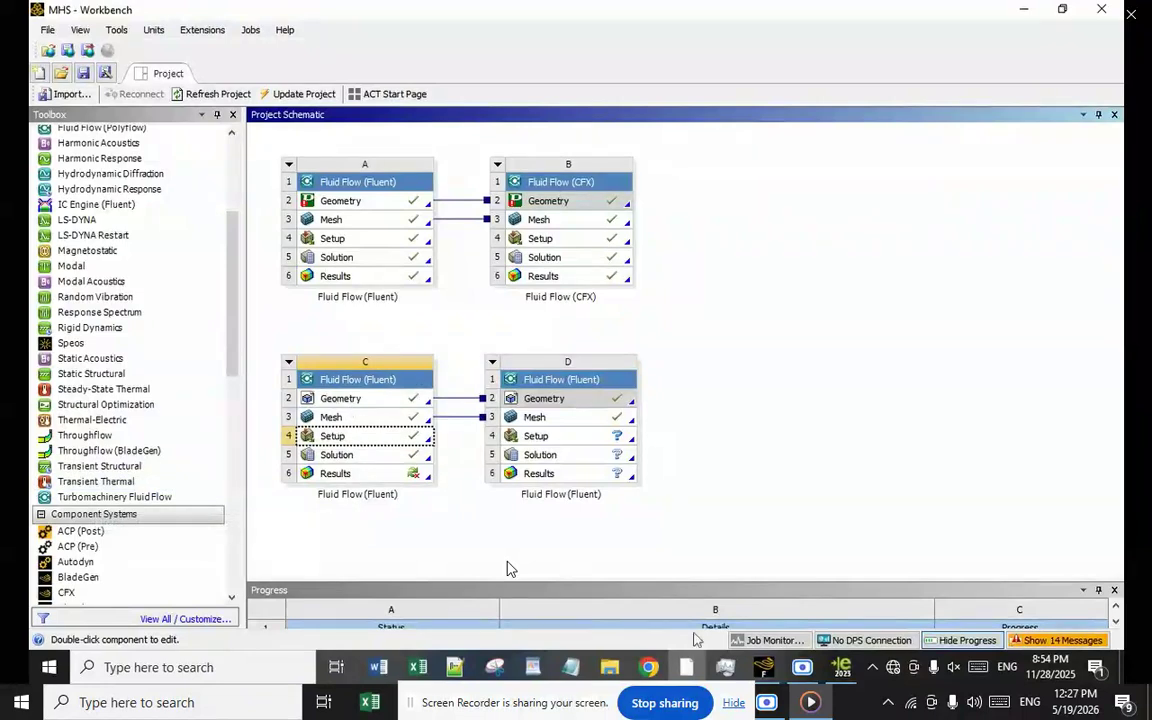
pyautogui.click(764, 667)
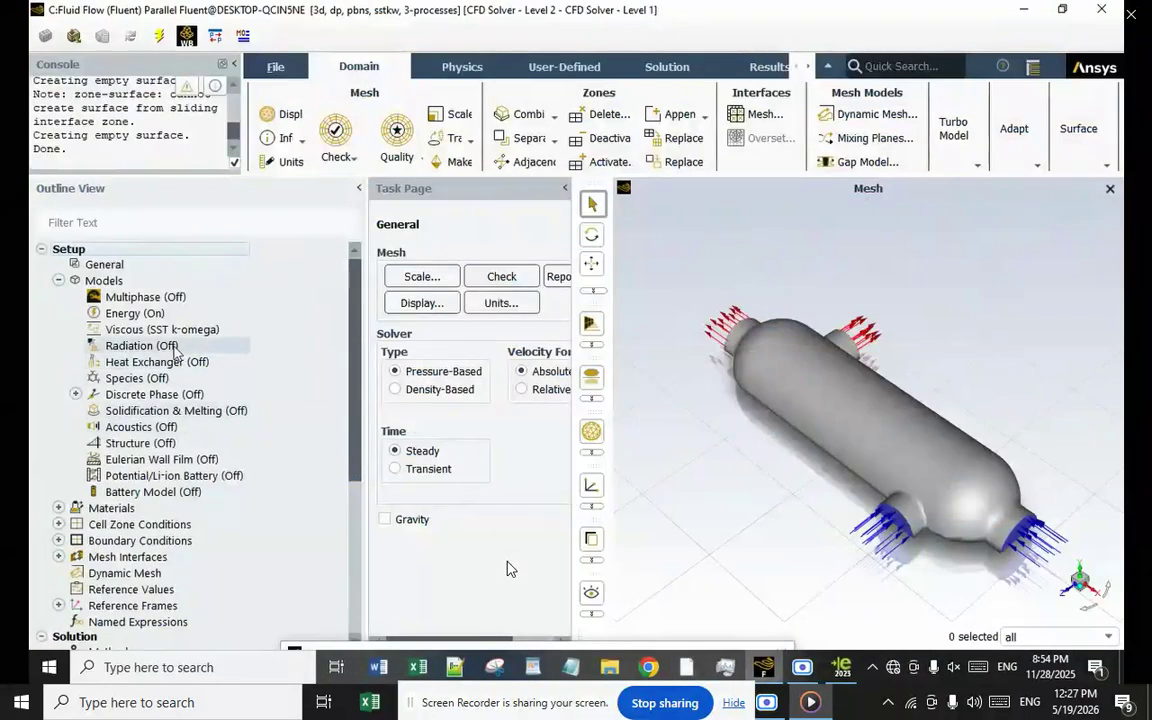
# Step: Switch to Workbench and review the Component Systems available in the toolbox
pyautogui.click(695, 667)
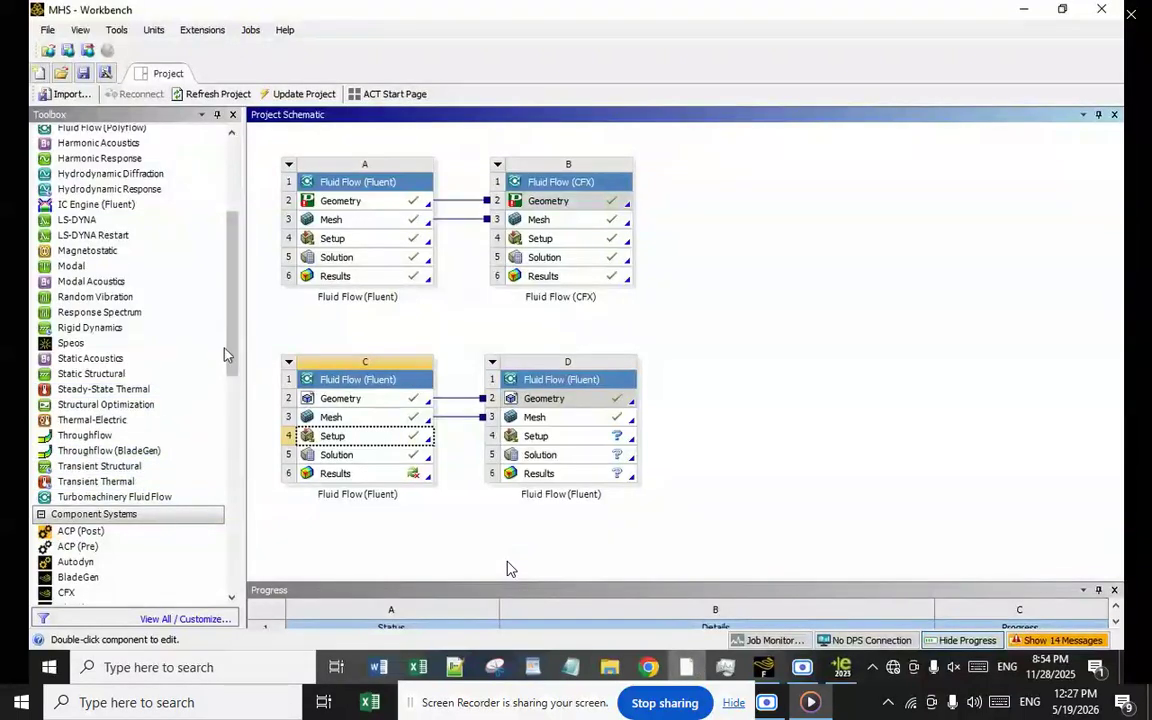
pyautogui.moveTo(231, 355); pyautogui.dragTo(238, 468)
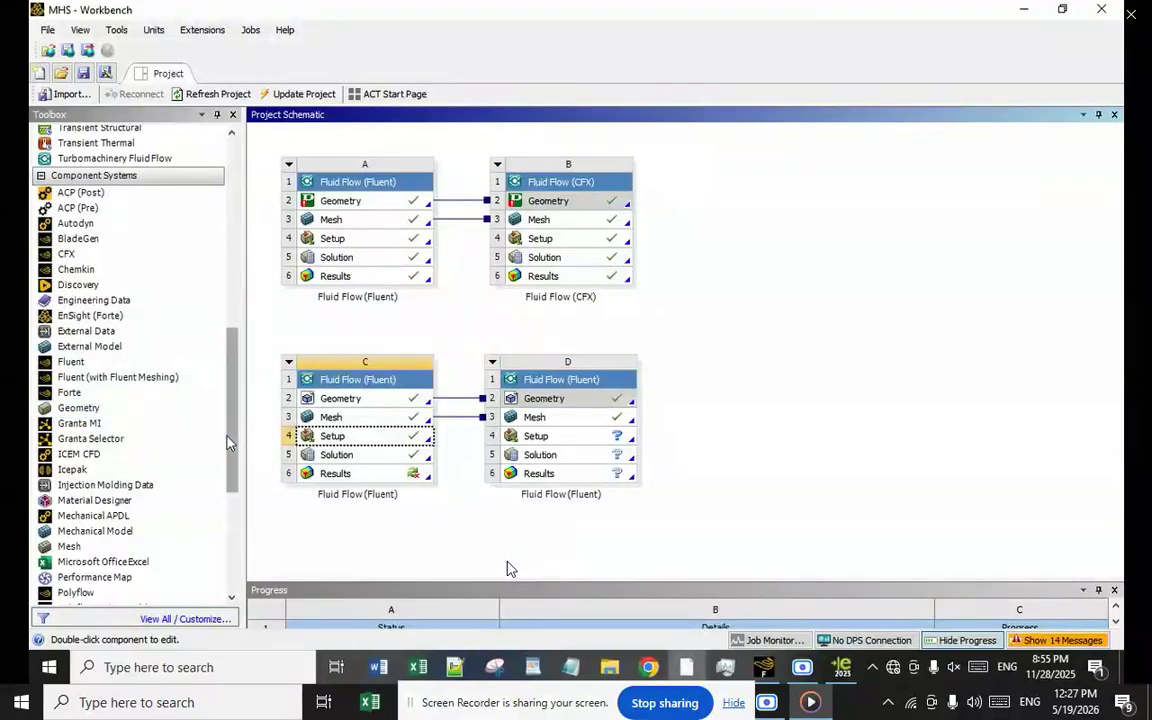
pyautogui.scroll(-6, 228, 442)
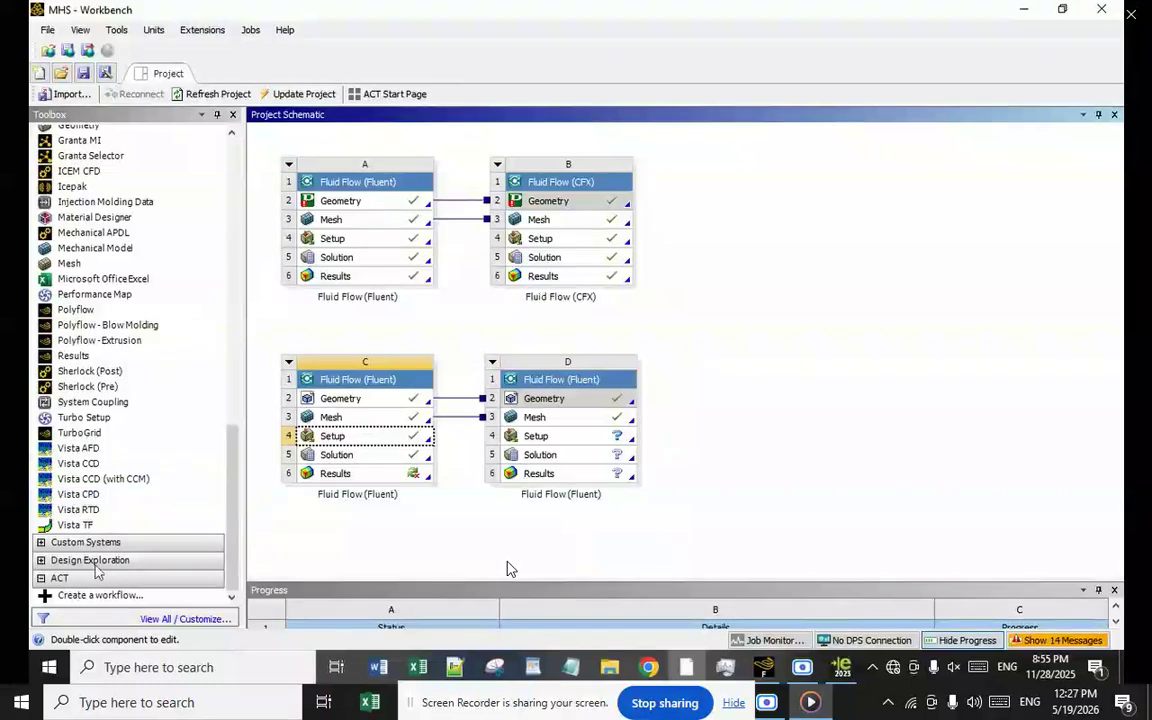
# Step: Expand the Custom Systems and Design Exploration groups in the toolbox to reveal all their entries
pyautogui.click(45, 548)
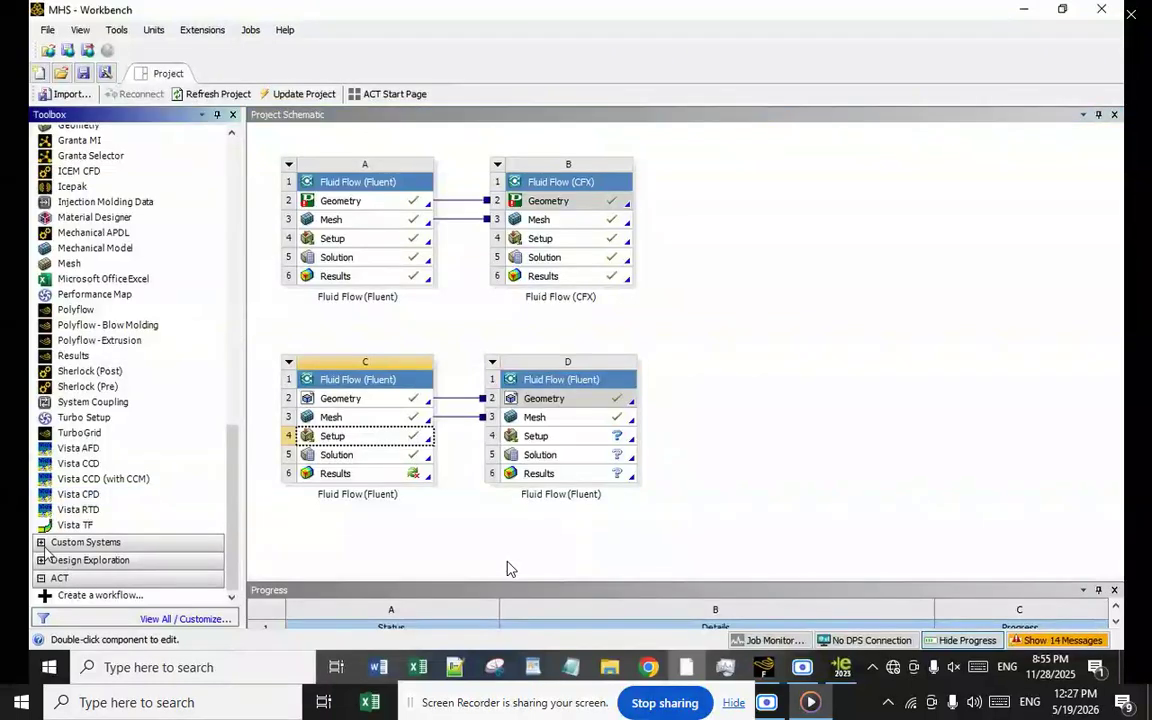
pyautogui.click(42, 546)
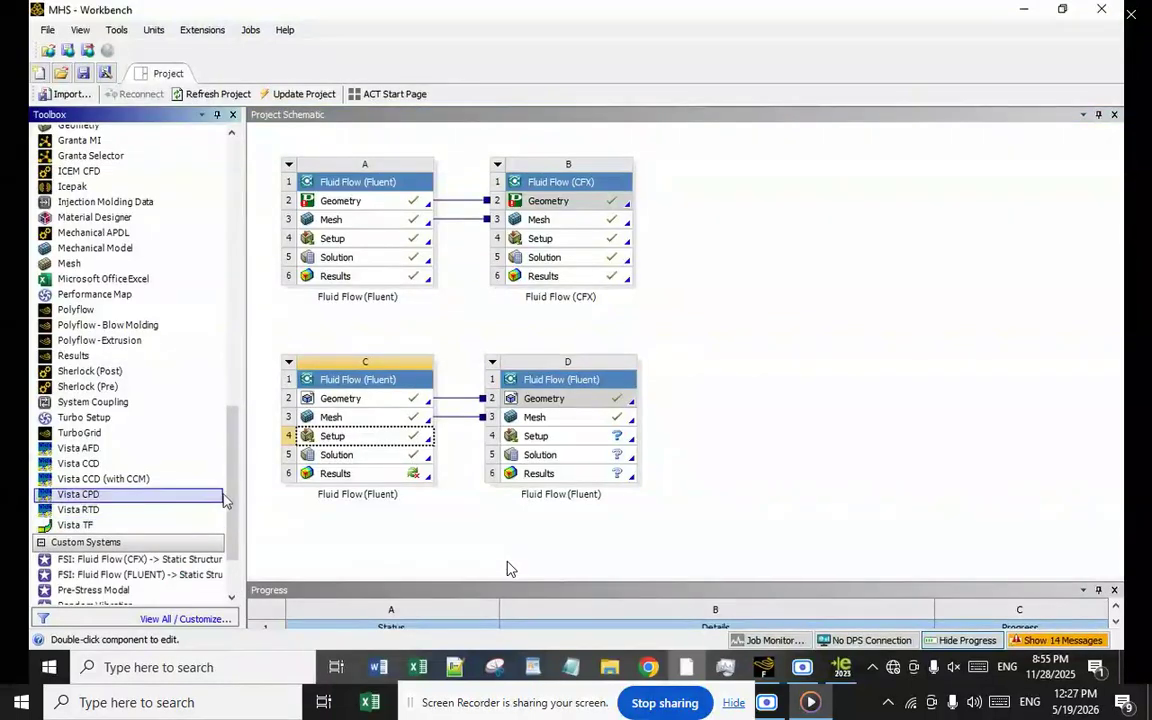
pyautogui.scroll(-2, 233, 510)
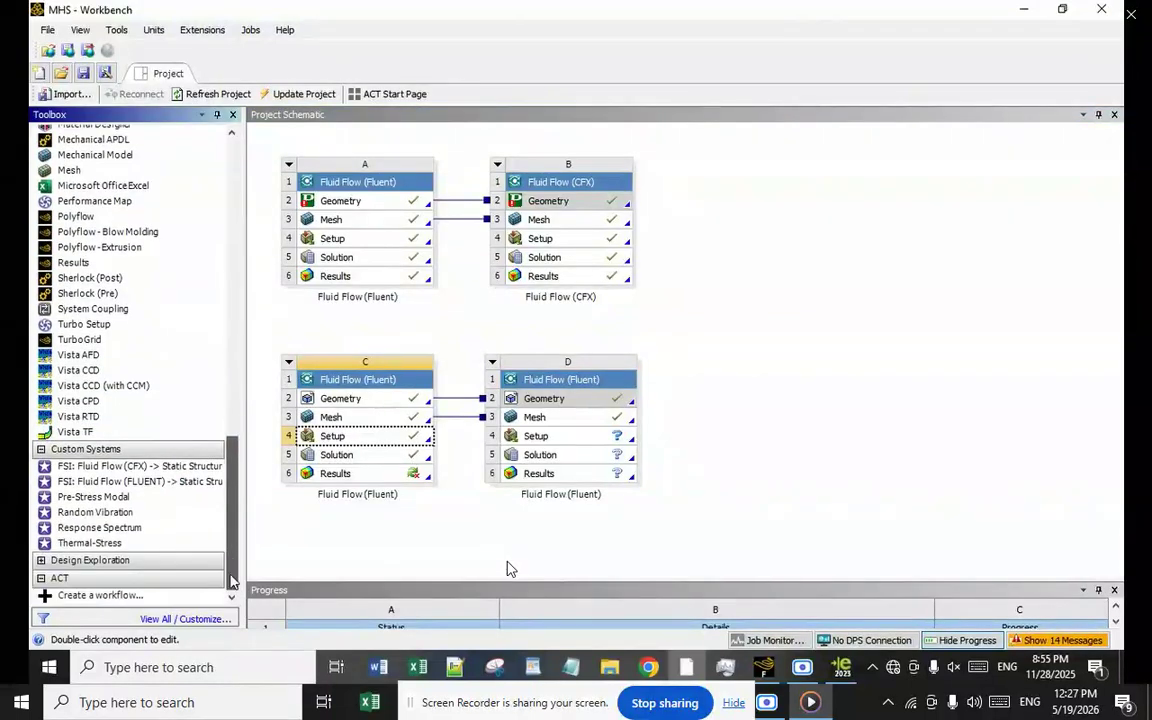
pyautogui.click(42, 561)
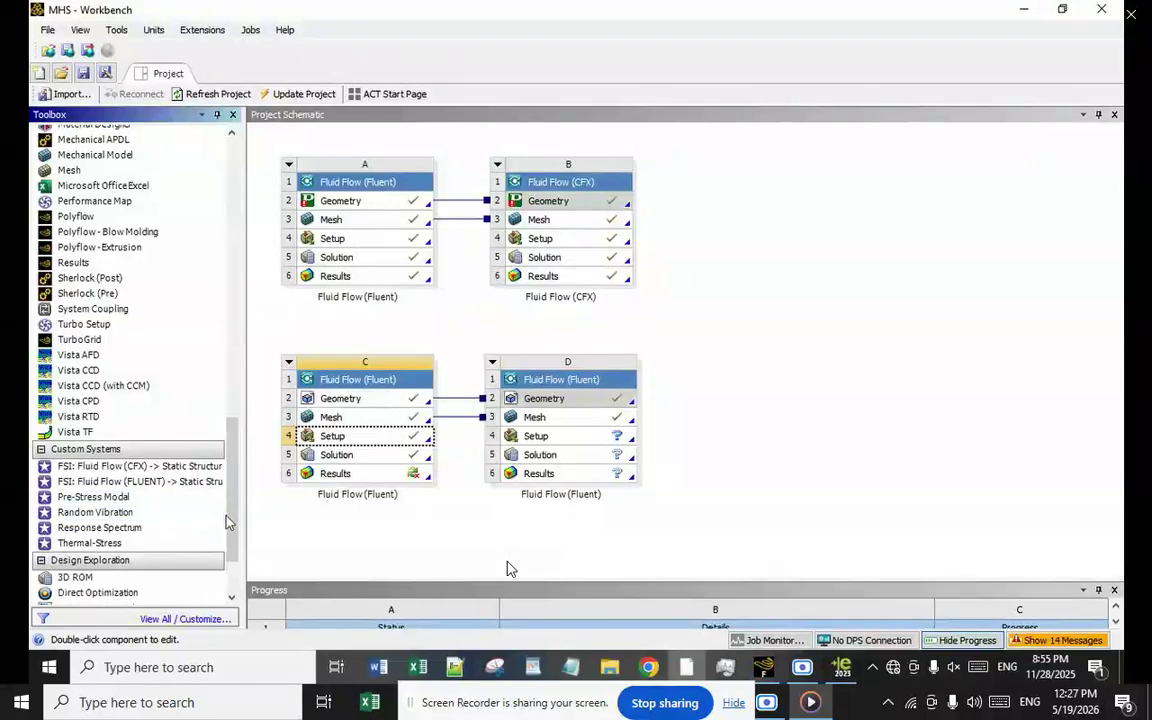
pyautogui.scroll(-2, 204, 498)
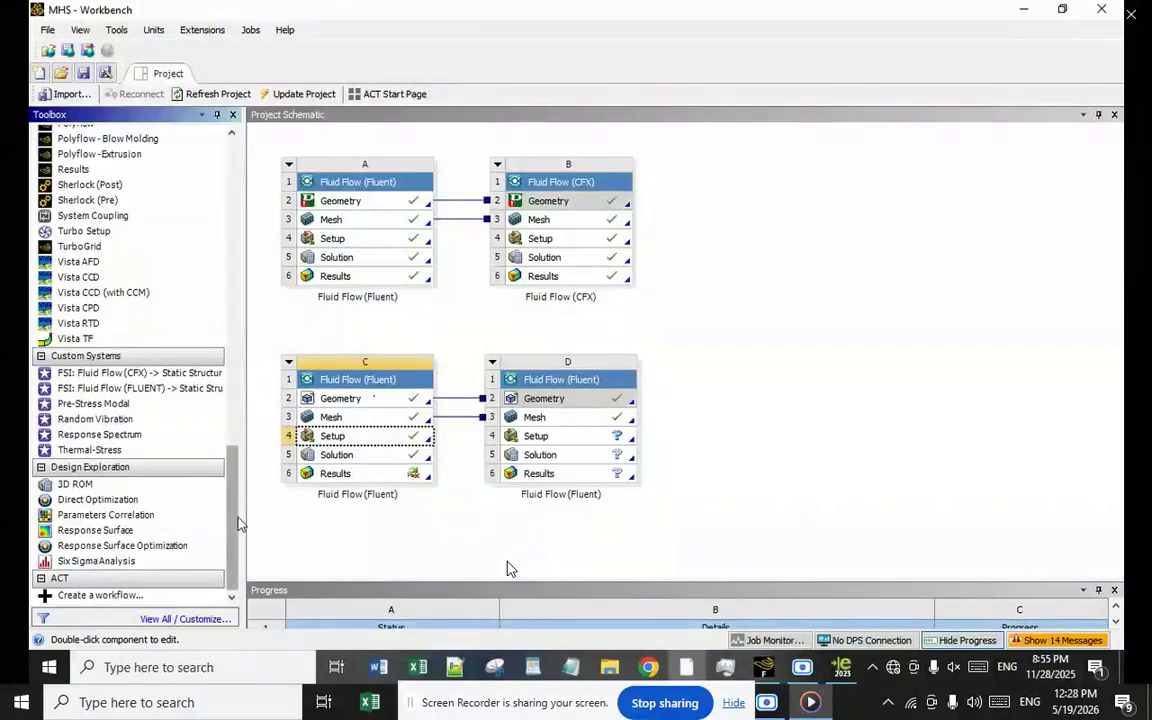
# Step: Browse the toolbox from Component Systems through Design Exploration and ACT, and select Polyflow - Extrusion
pyautogui.moveTo(238, 530); pyautogui.dragTo(226, 411)
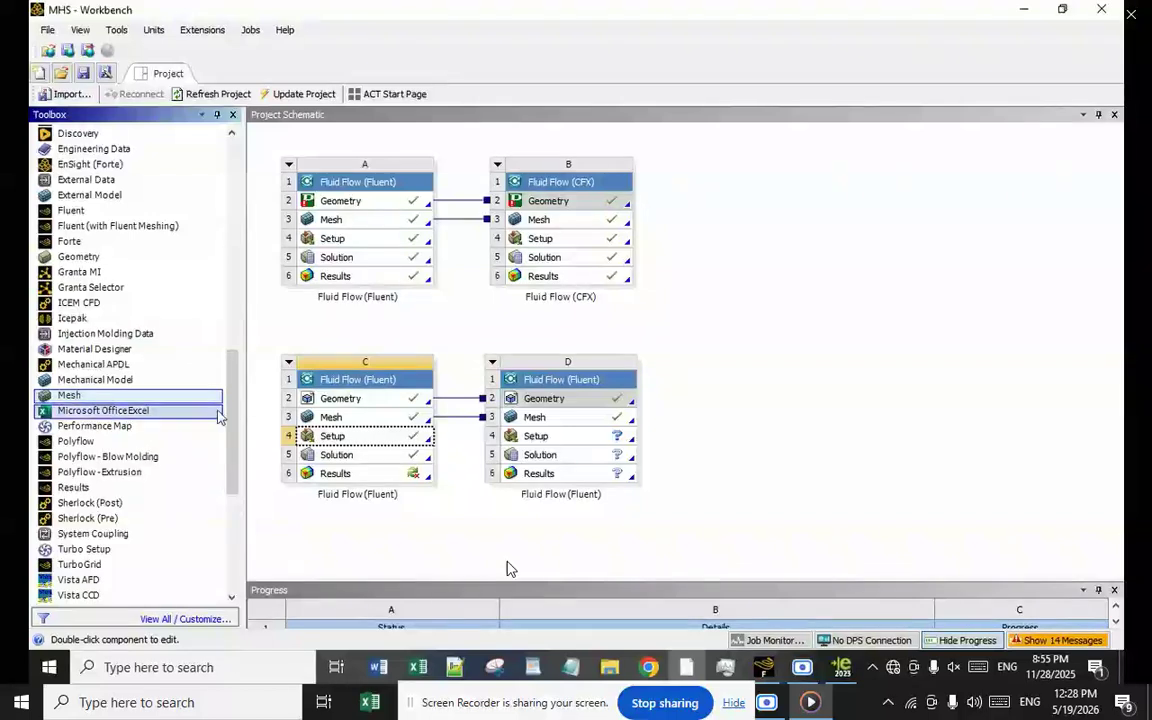
pyautogui.moveTo(228, 412); pyautogui.dragTo(236, 513)
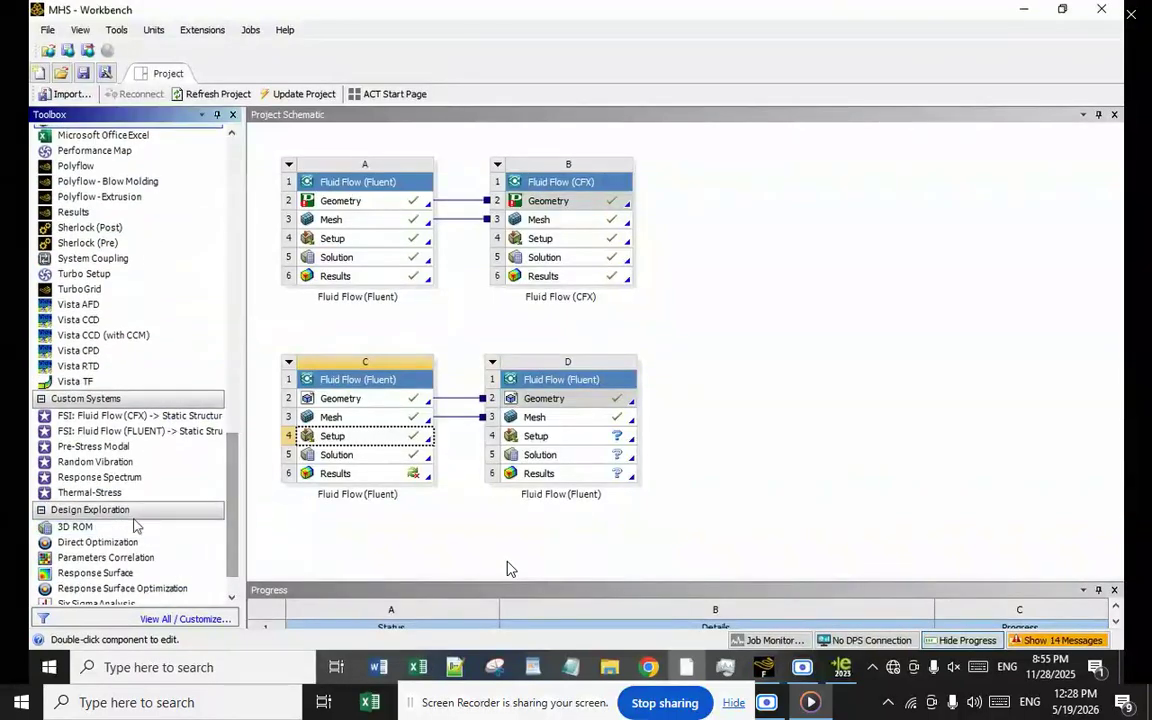
pyautogui.scroll(-1, 205, 530)
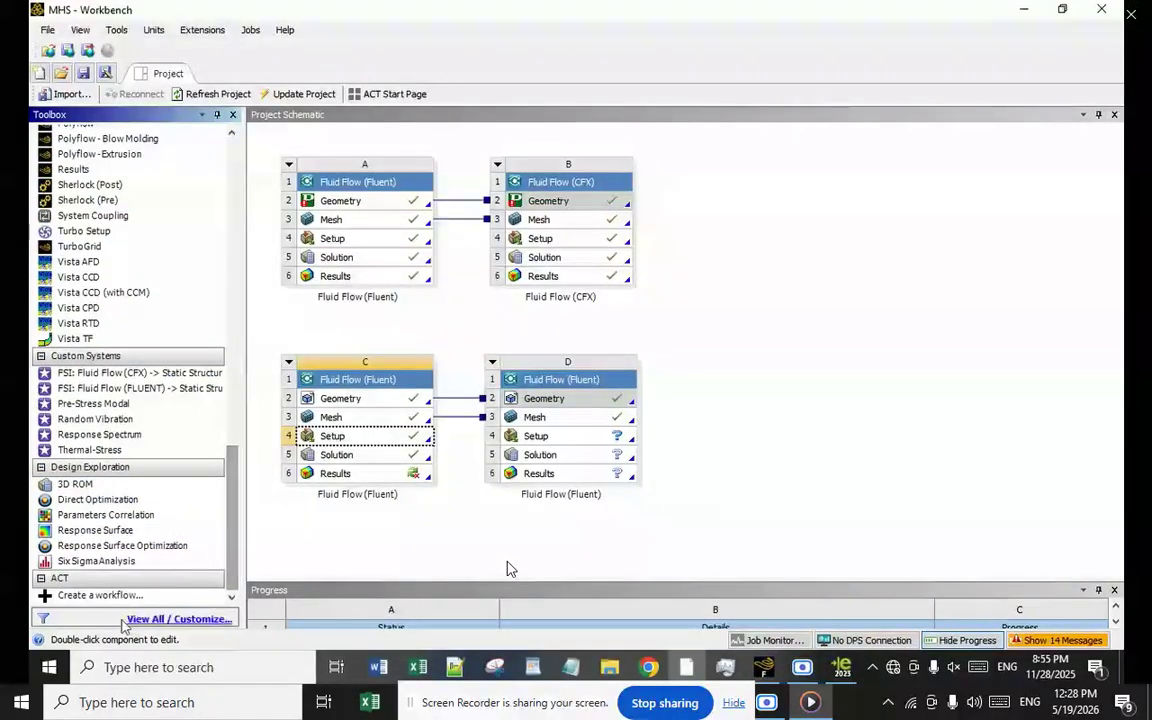
pyautogui.moveTo(231, 555); pyautogui.dragTo(235, 390)
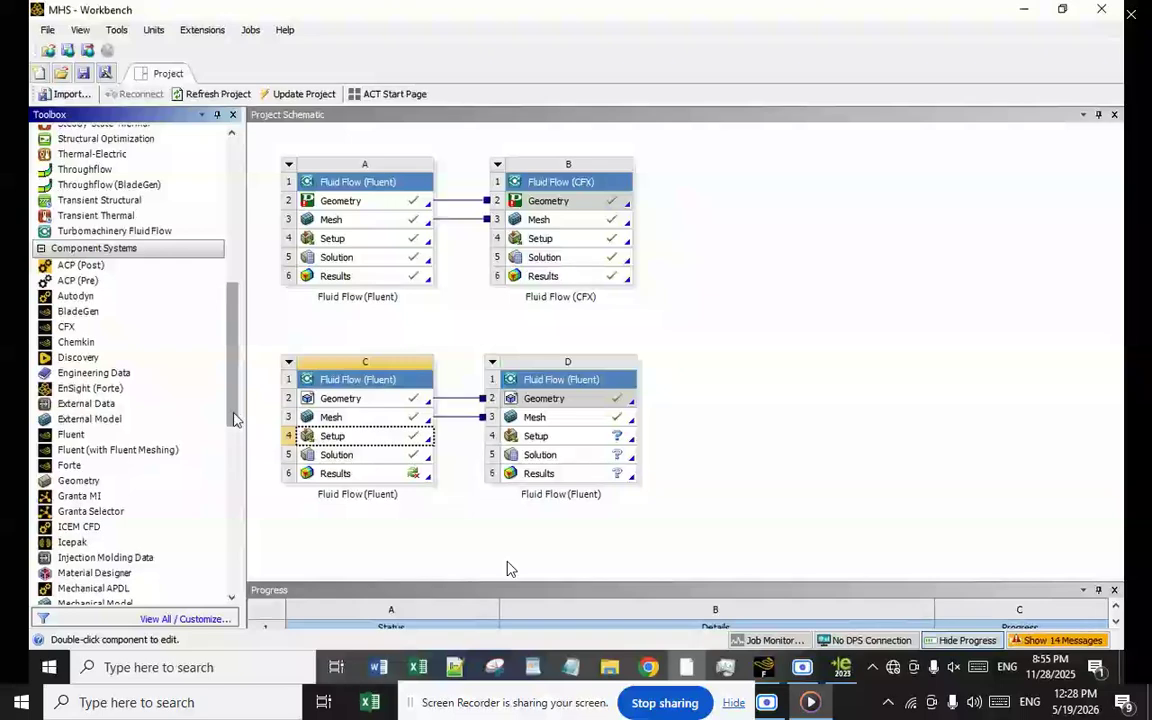
pyautogui.scroll(-10, 220, 435)
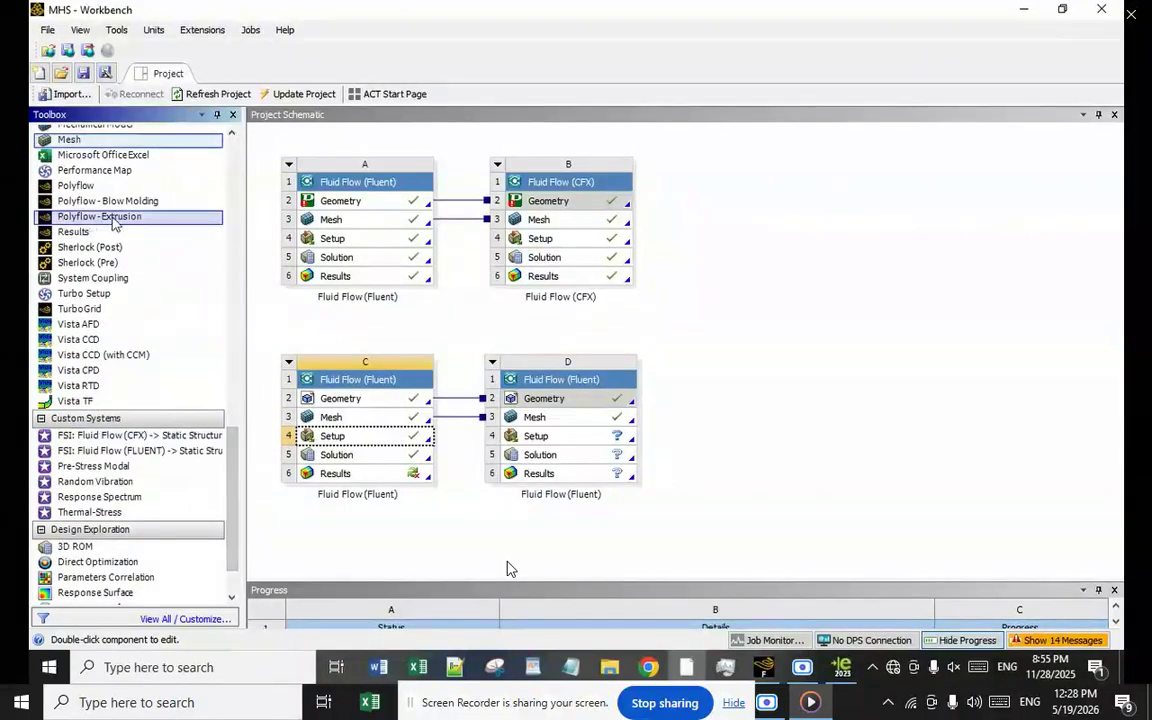
pyautogui.click(113, 219)
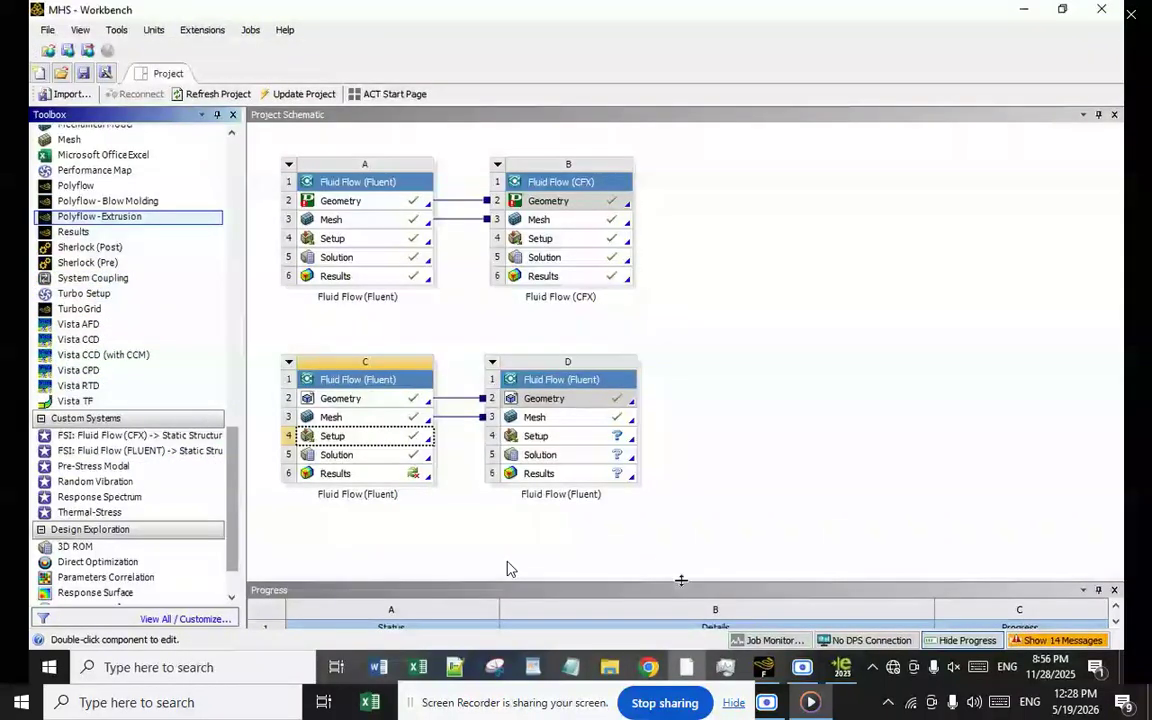
# Step: Switch to eDrawings, rotate the exchanger nearly upright to inspect its tubes and baffles, and return to Workbench
pyautogui.click(841, 667)
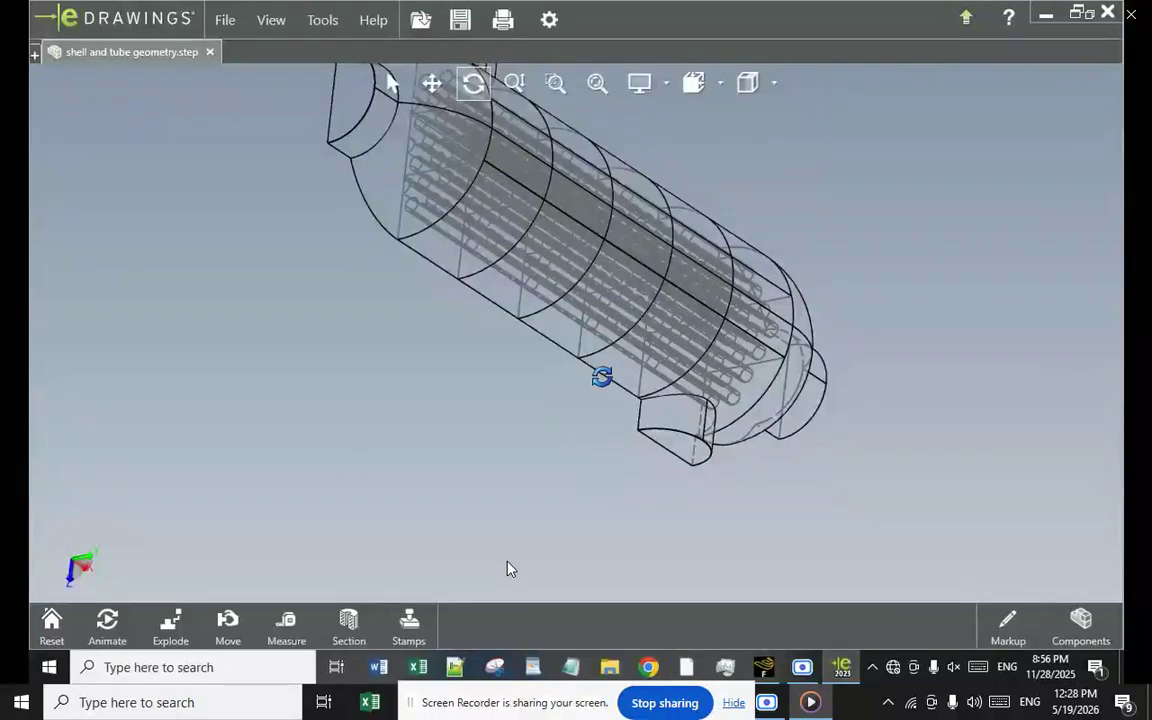
pyautogui.moveTo(602, 376); pyautogui.dragTo(577, 330)
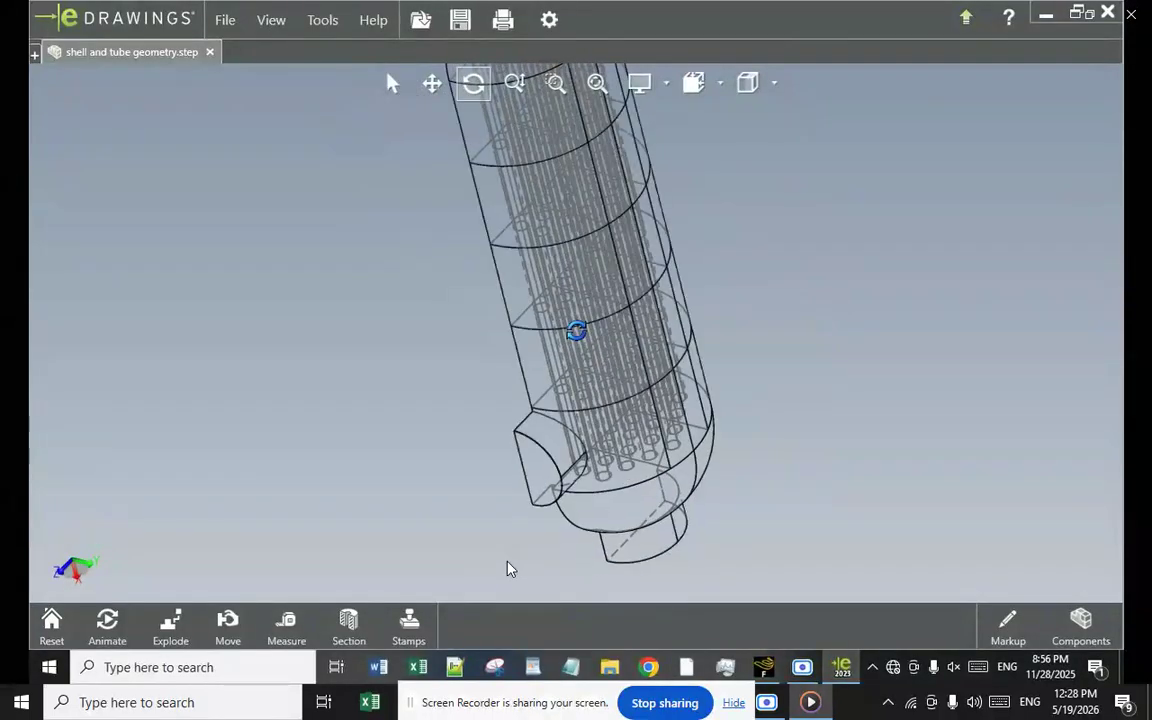
pyautogui.hotkey('alt', 'Tab')
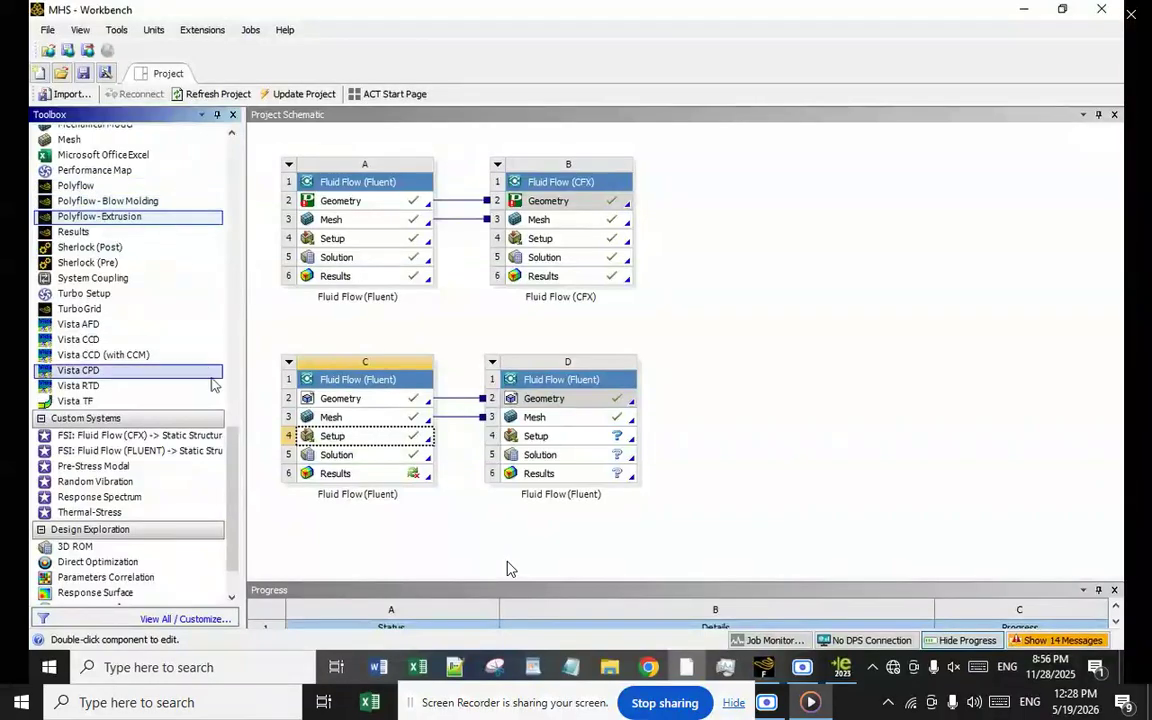
# Step: Review the Component Systems again and return to the Analysis Systems at the start of the toolbox
pyautogui.moveTo(228, 511); pyautogui.dragTo(230, 395)
pyautogui.click(130, 478)
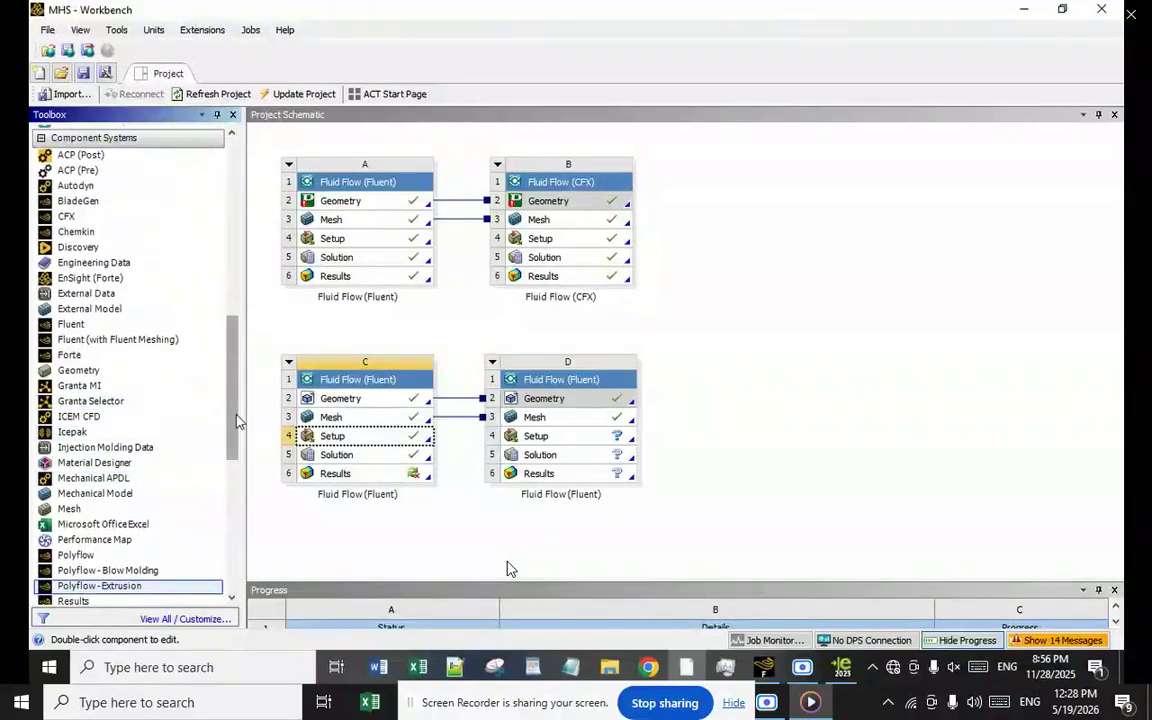
pyautogui.moveTo(238, 421); pyautogui.dragTo(238, 405)
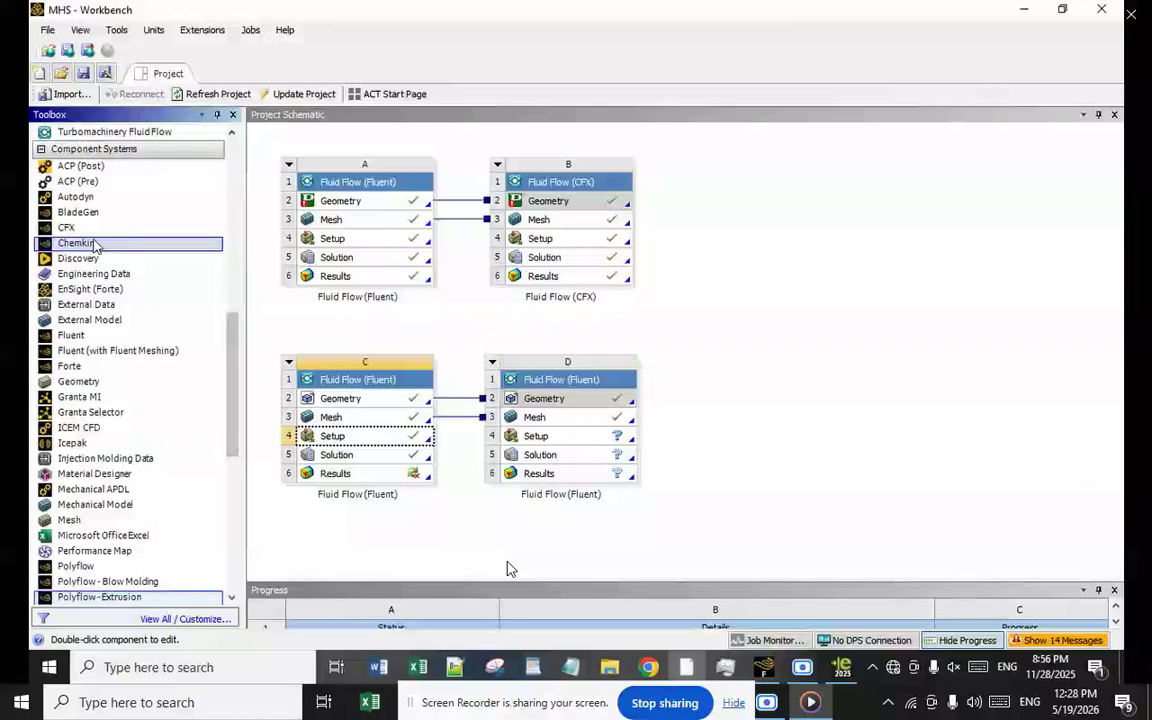
pyautogui.moveTo(60, 274); pyautogui.dragTo(238, 235)
pyautogui.click(150, 385)
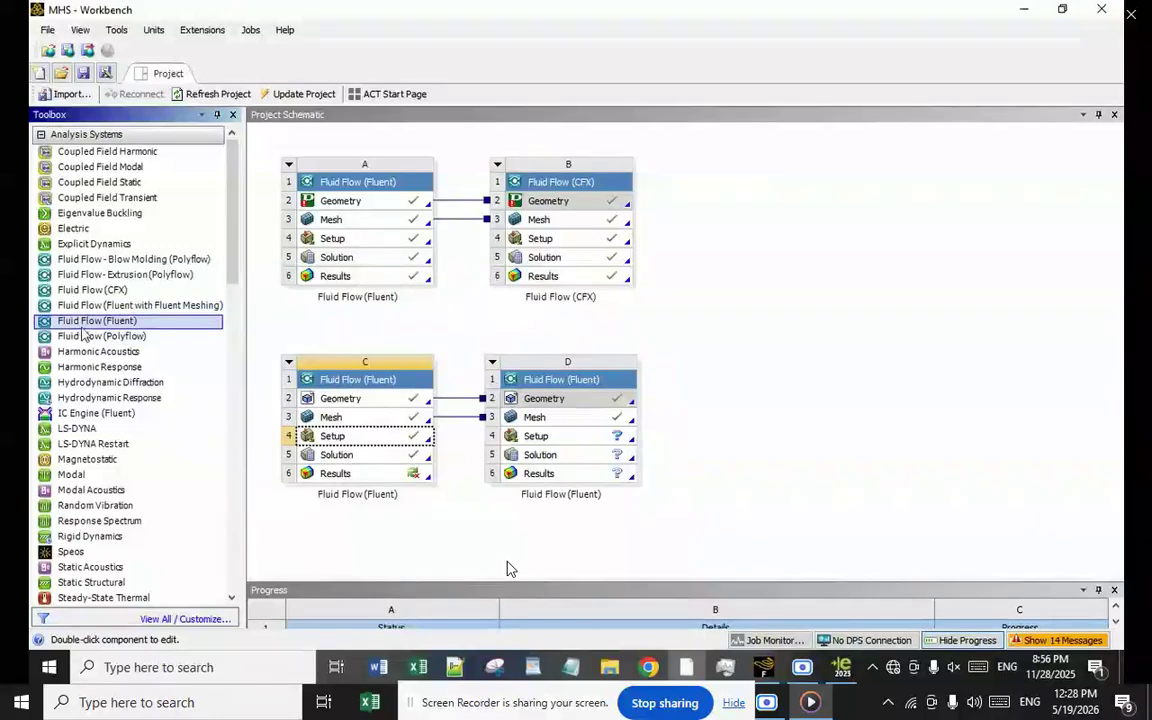
# Step: Examine the edit and Replace Geometry options for the Geometry cell of Fluid Flow (Fluent) system C without applying any
pyautogui.click(330, 403)
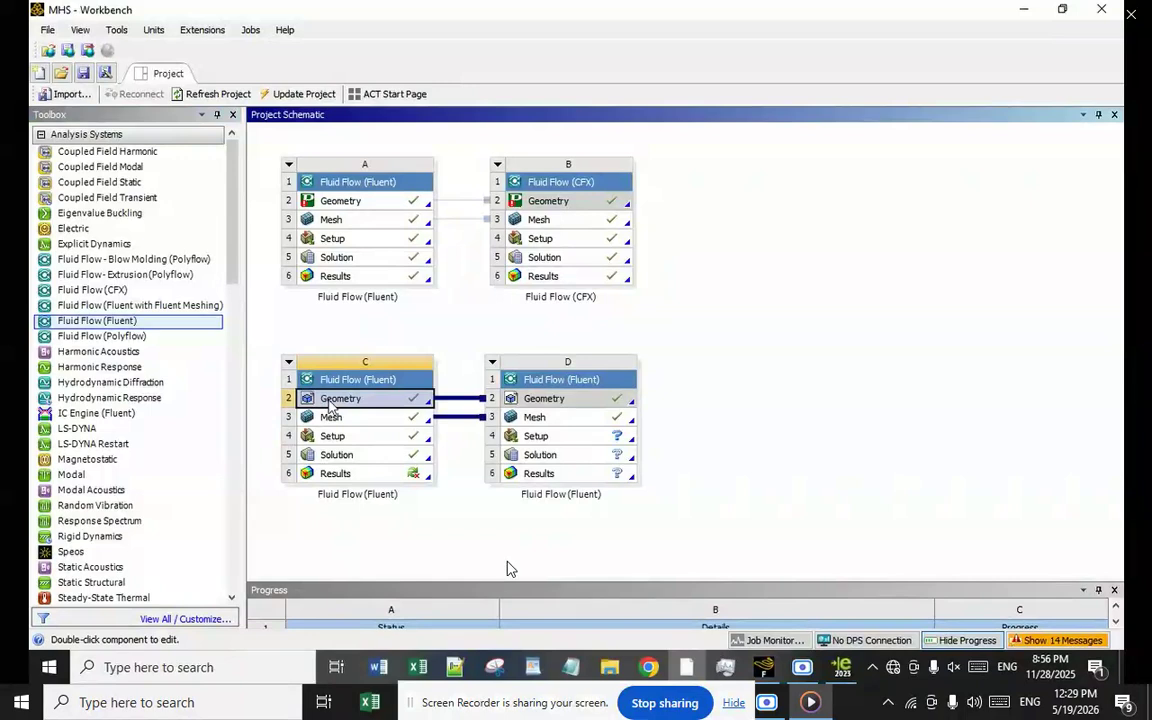
pyautogui.rightClick(330, 403)
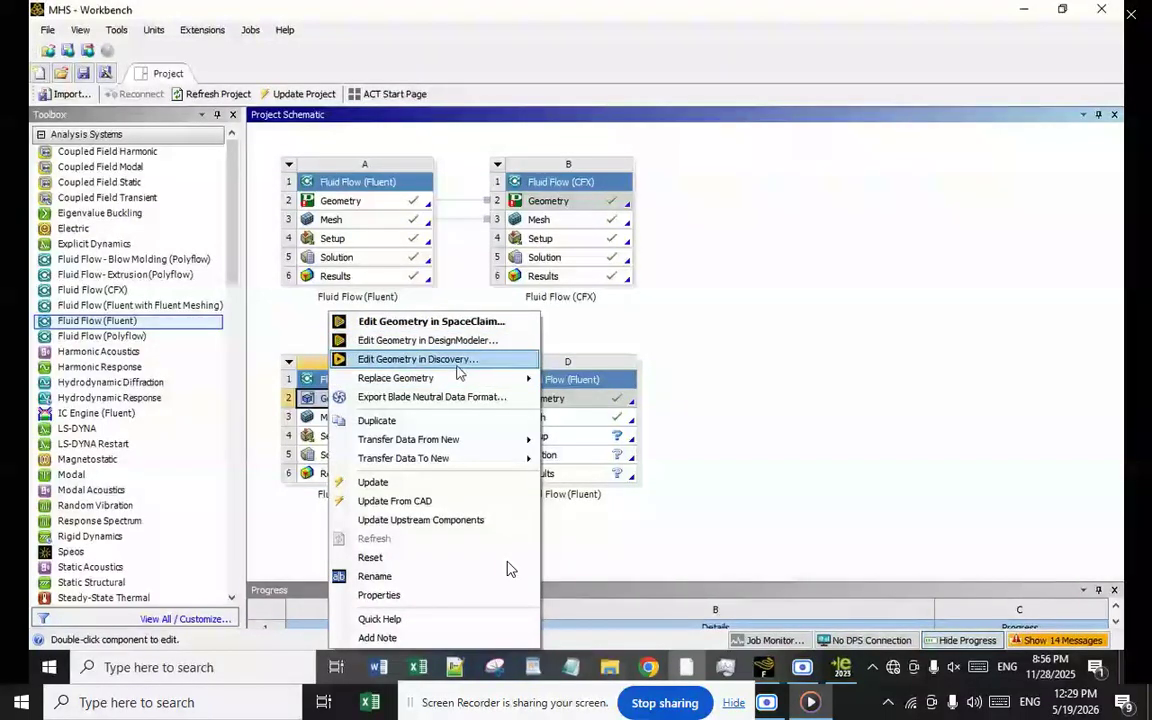
pyautogui.moveTo(457, 382)
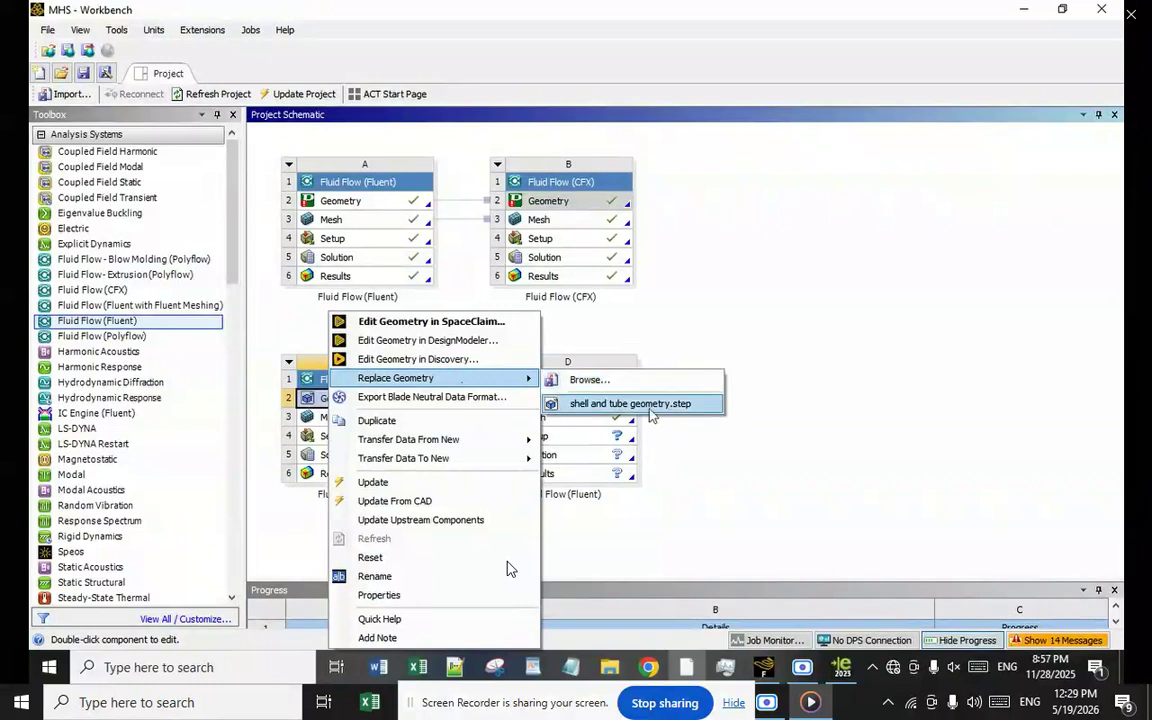
pyautogui.moveTo(838, 666)
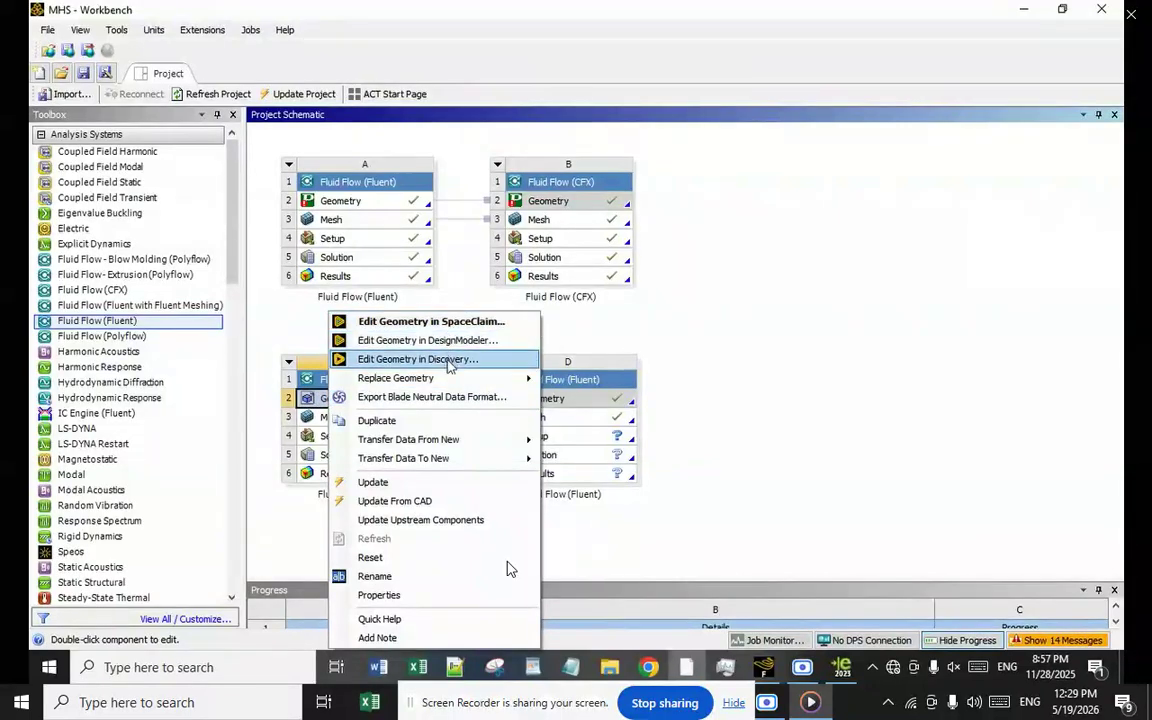
pyautogui.moveTo(526, 380)
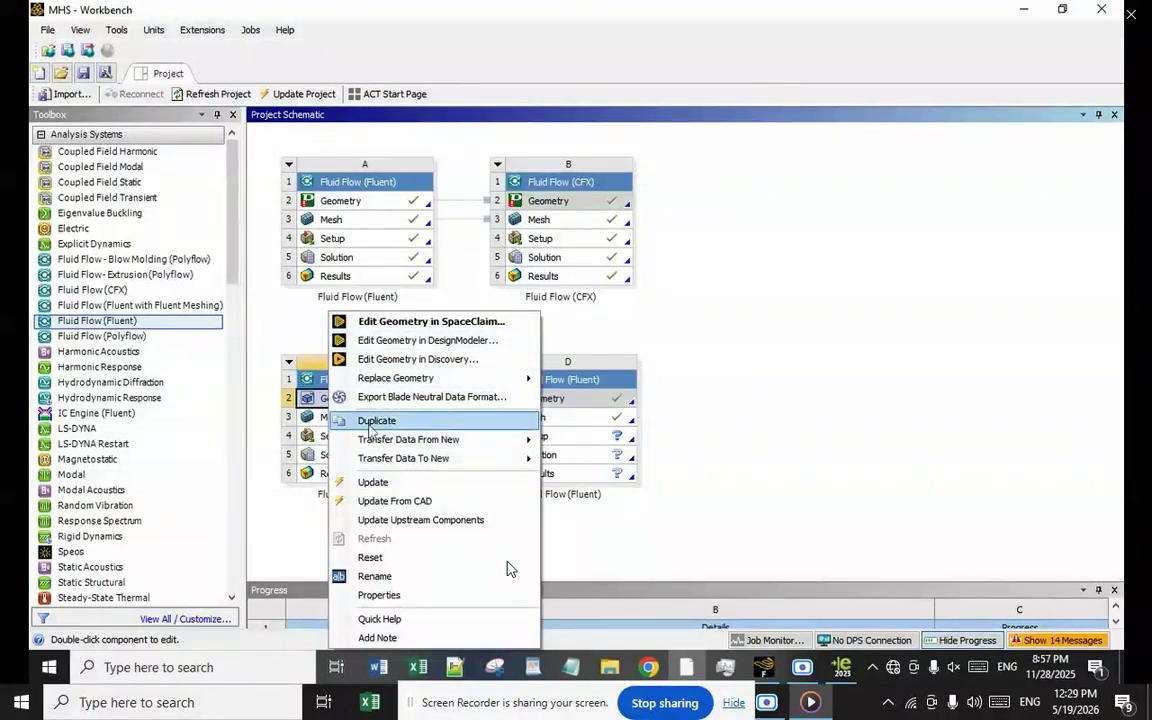
pyautogui.click(292, 355)
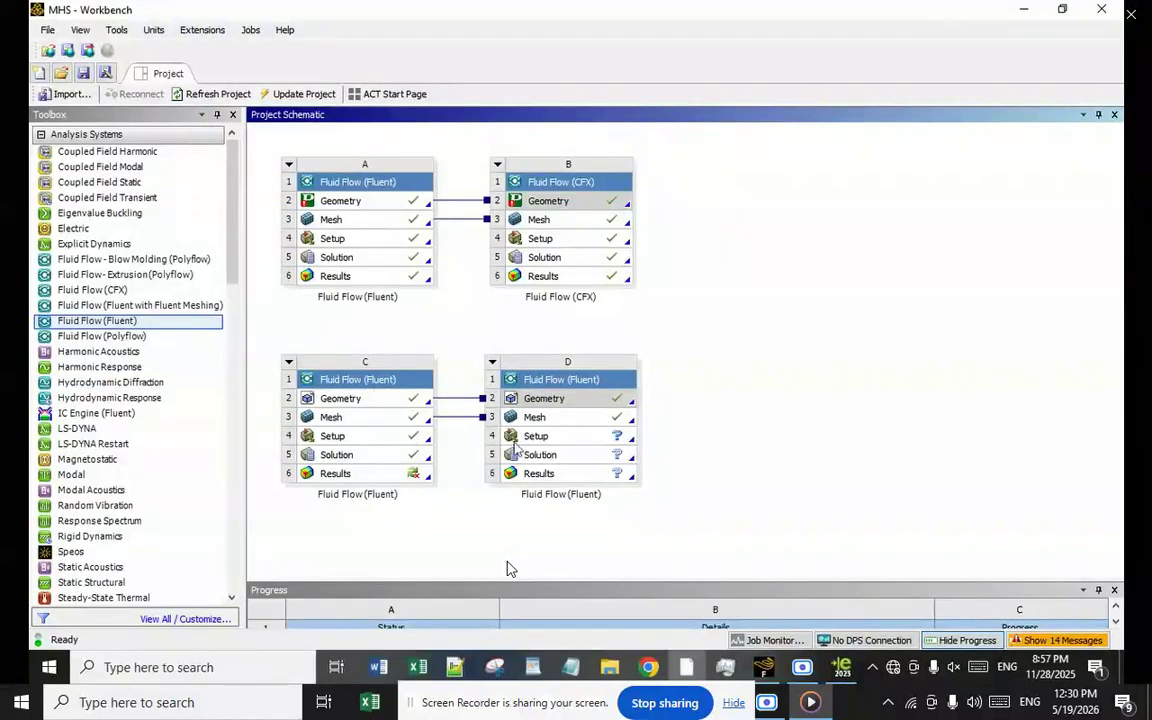
# Step: Add a Transient Thermal system beside system D and link system C's Geometry to its Geometry cell
pyautogui.moveTo(231, 252); pyautogui.dragTo(242, 341)
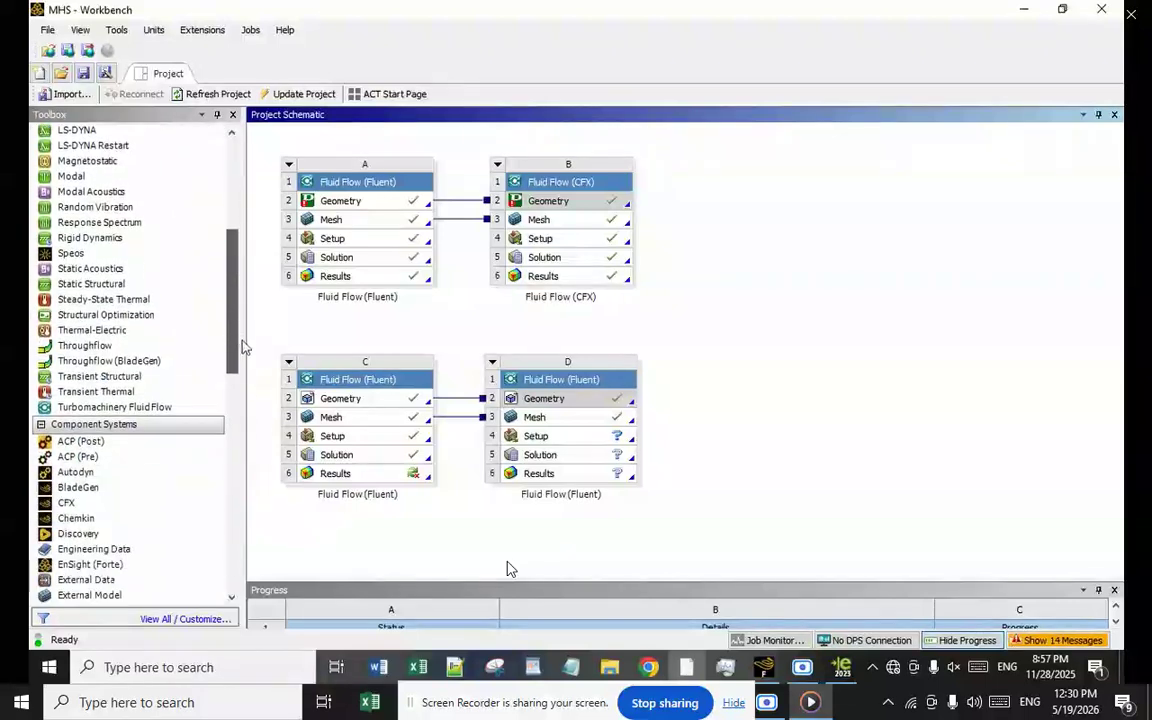
pyautogui.moveTo(95, 391); pyautogui.dragTo(743, 389)
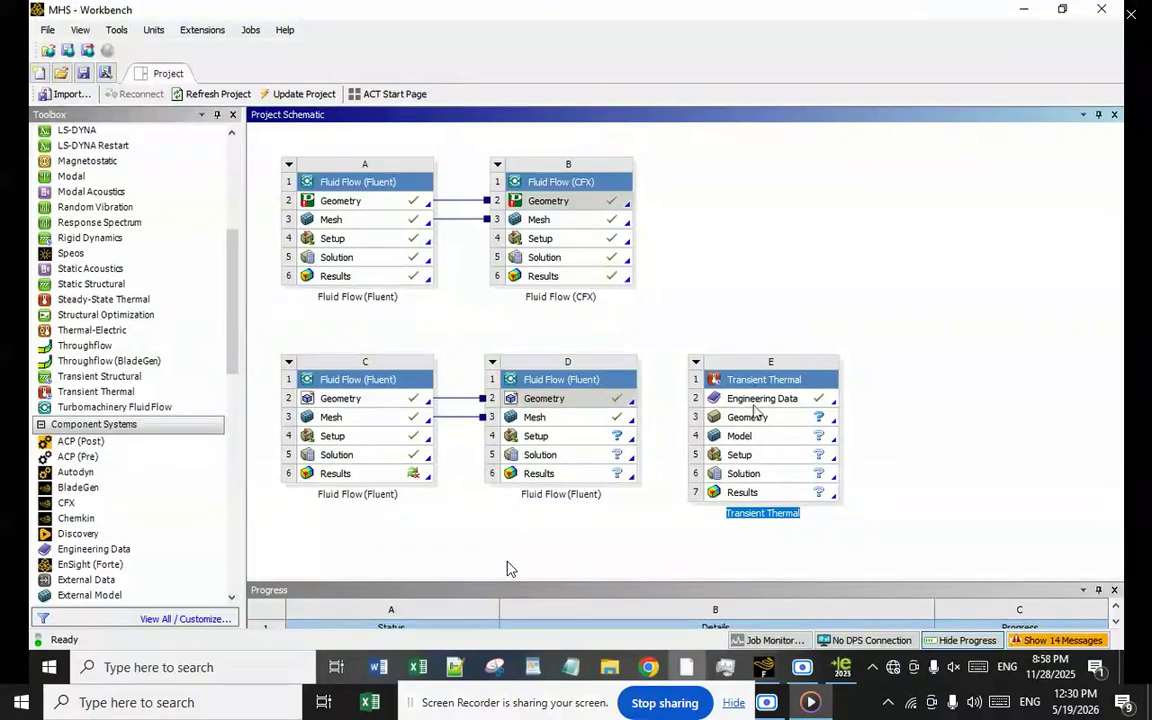
pyautogui.click(404, 403)
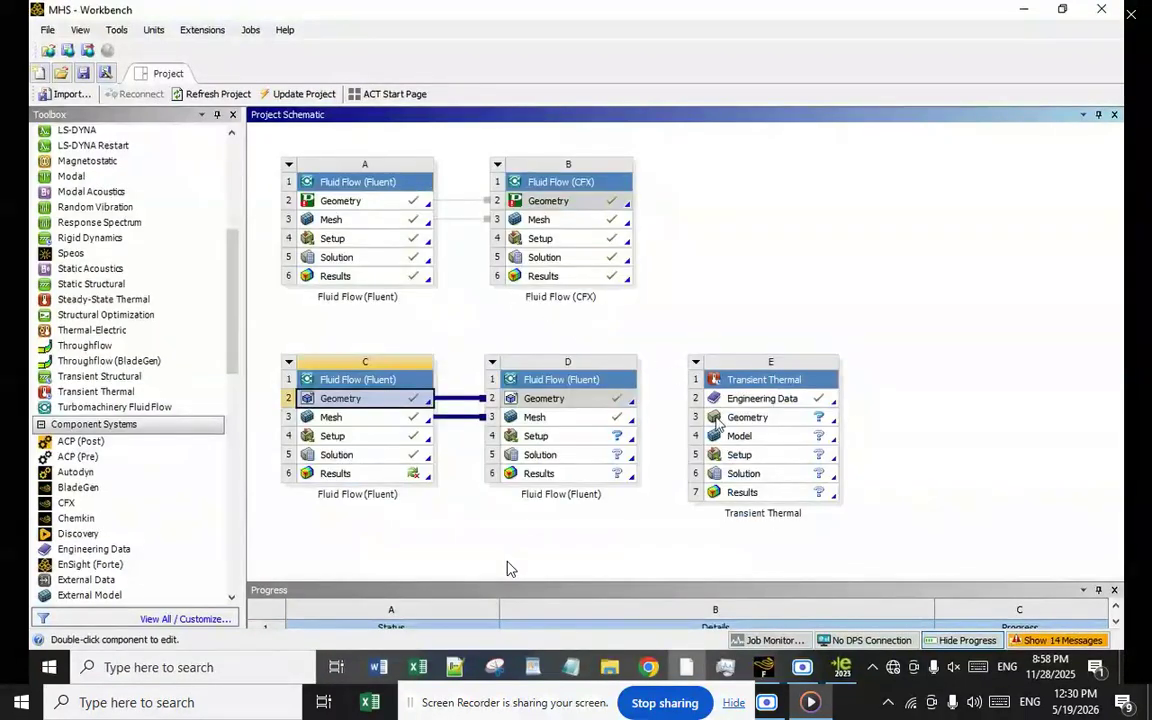
pyautogui.moveTo(377, 401); pyautogui.dragTo(715, 418)
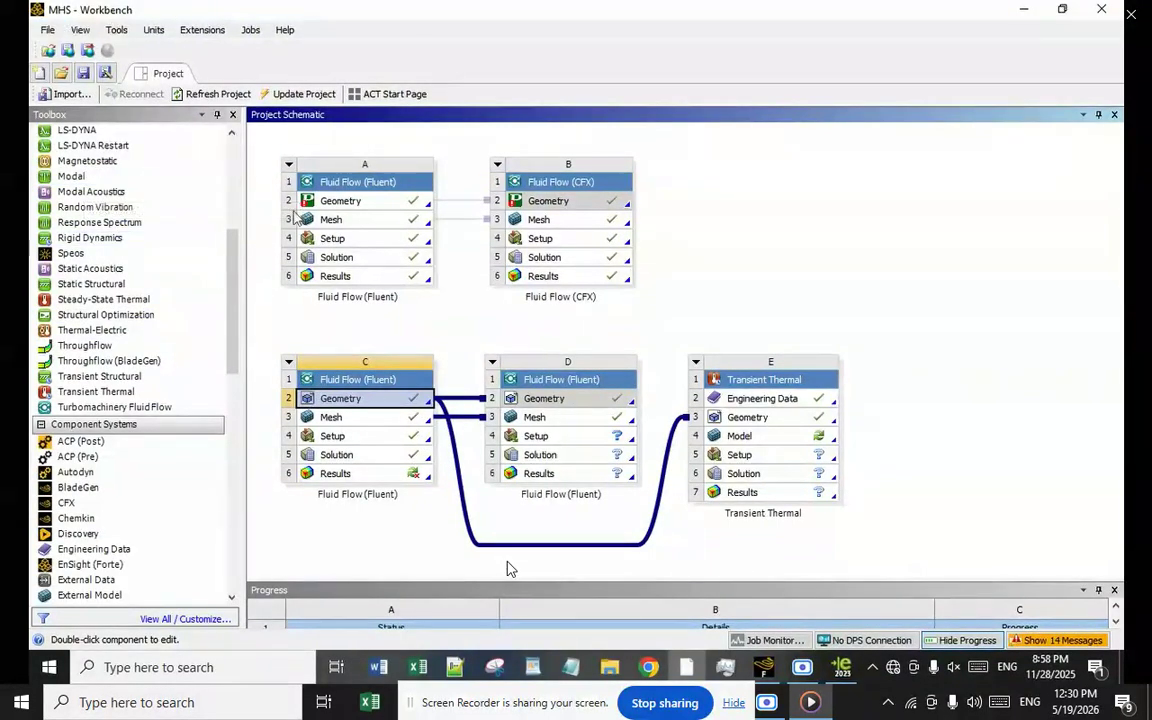
# Step: Review the Models list in the open Fluent session of the heat exchanger and return to the Workbench project schematic
pyautogui.moveTo(231, 288); pyautogui.dragTo(230, 206)
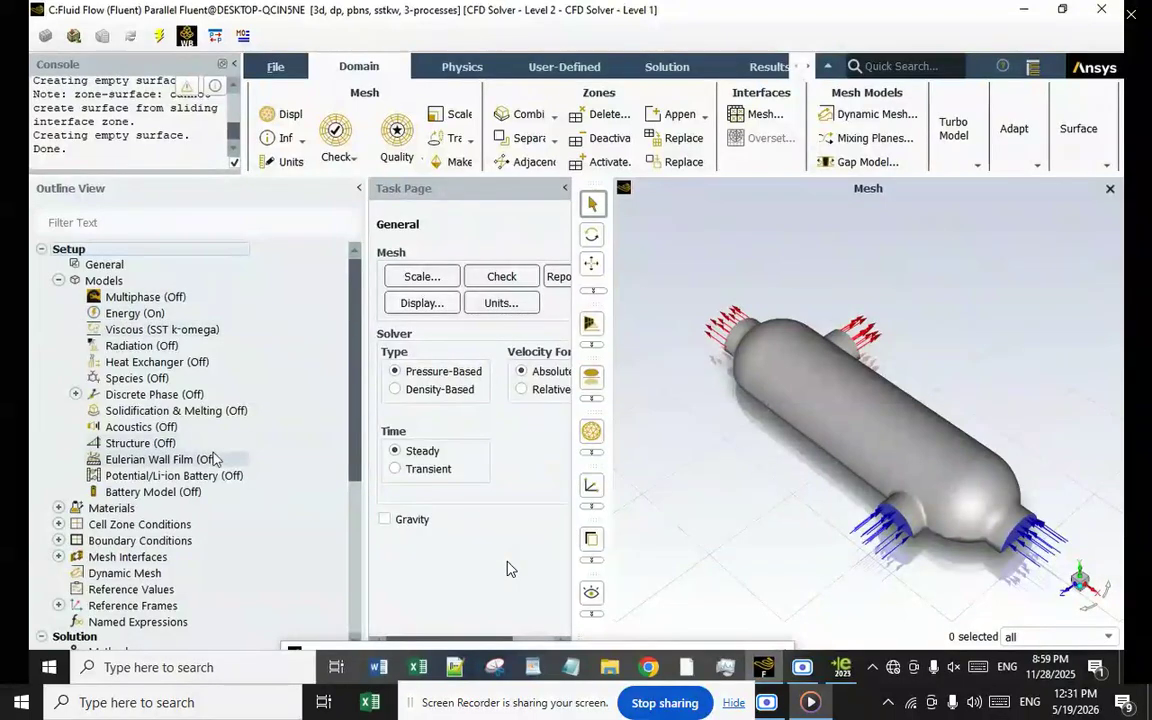
pyautogui.click(1021, 9)
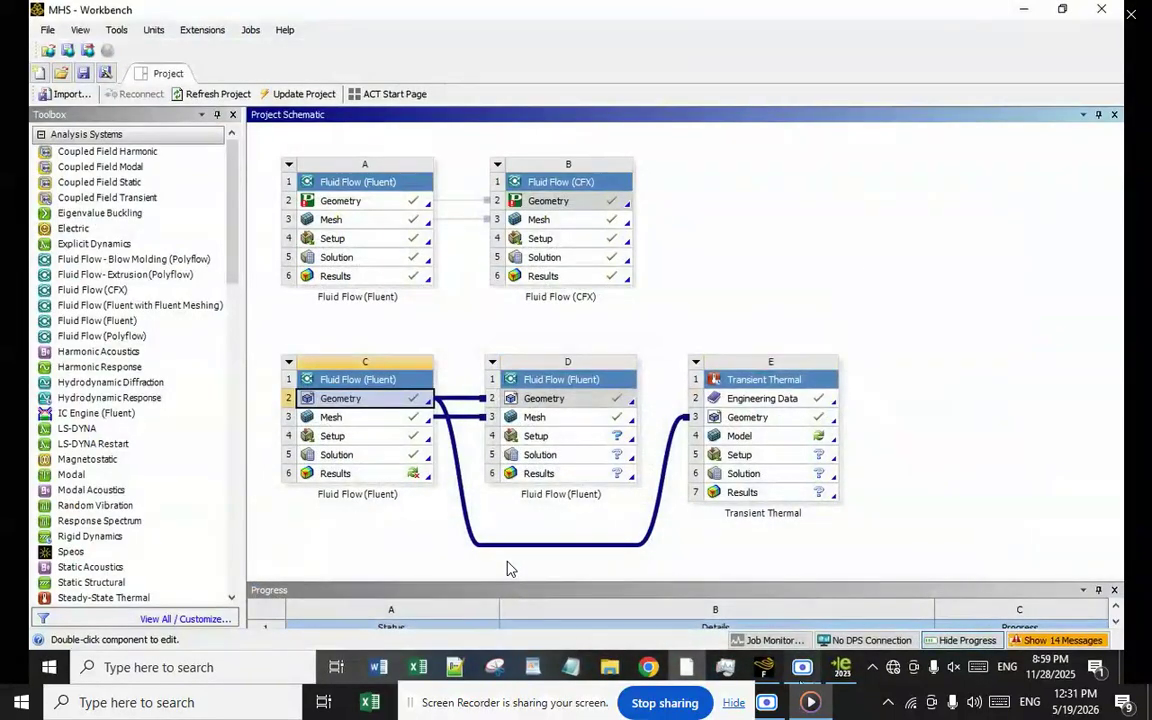
pyautogui.click(764, 667)
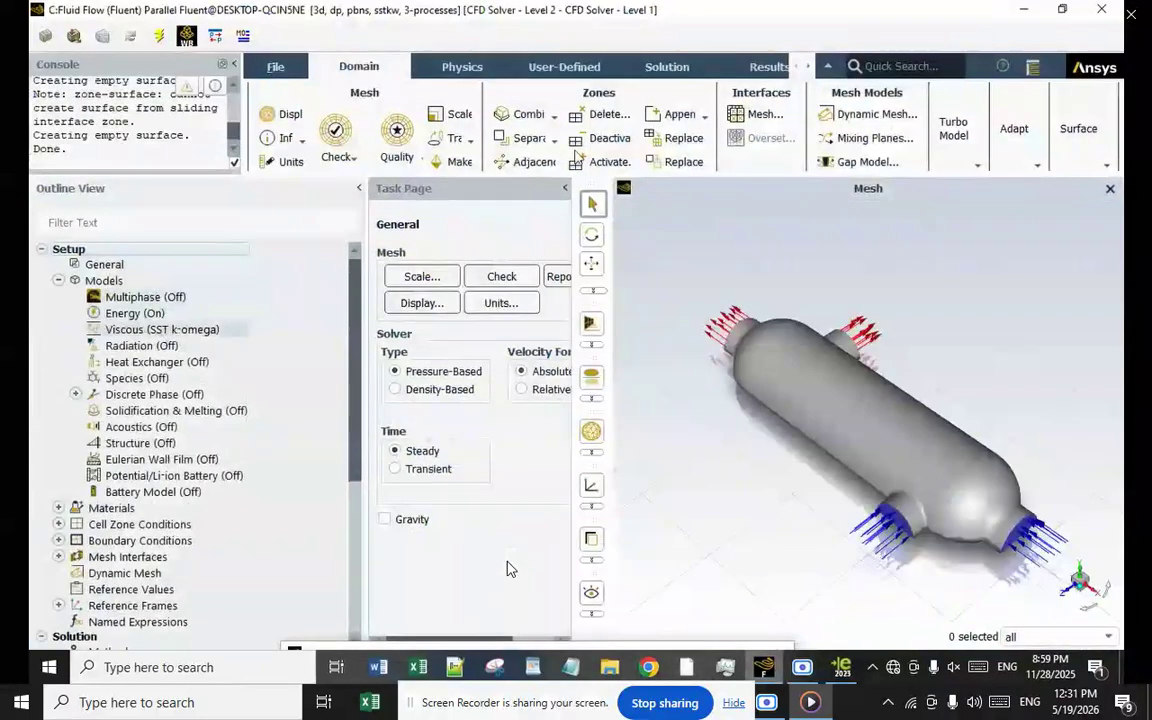
pyautogui.click(1021, 9)
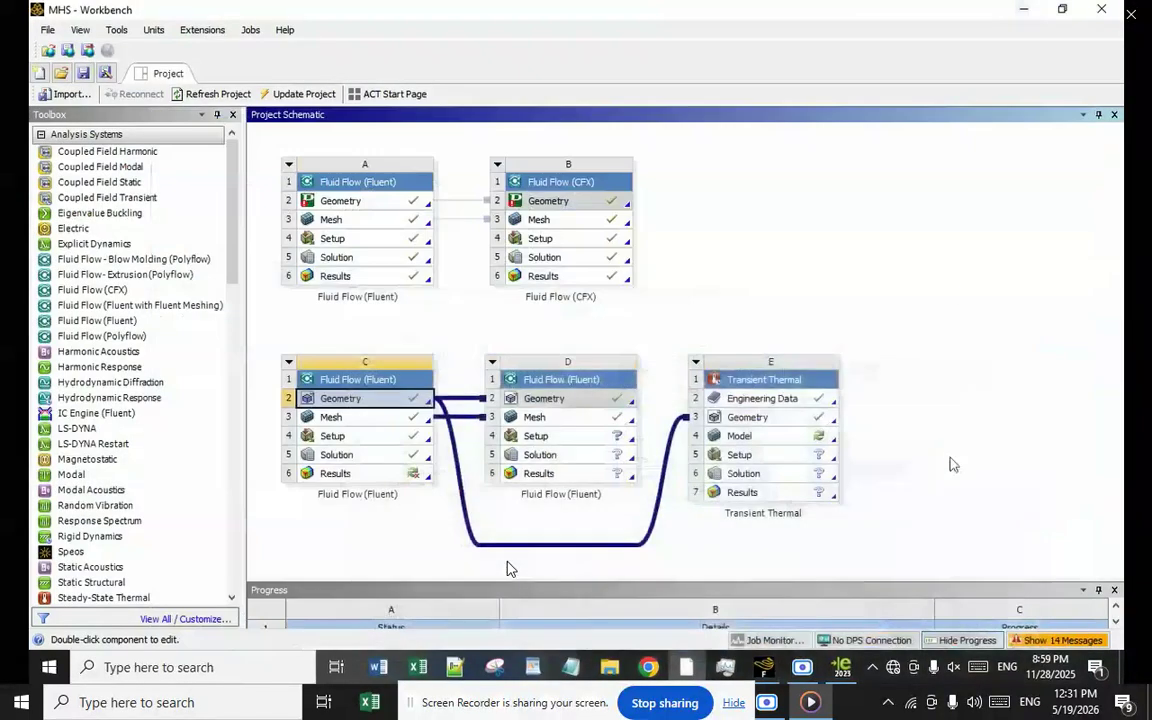
pyautogui.click(802, 667)
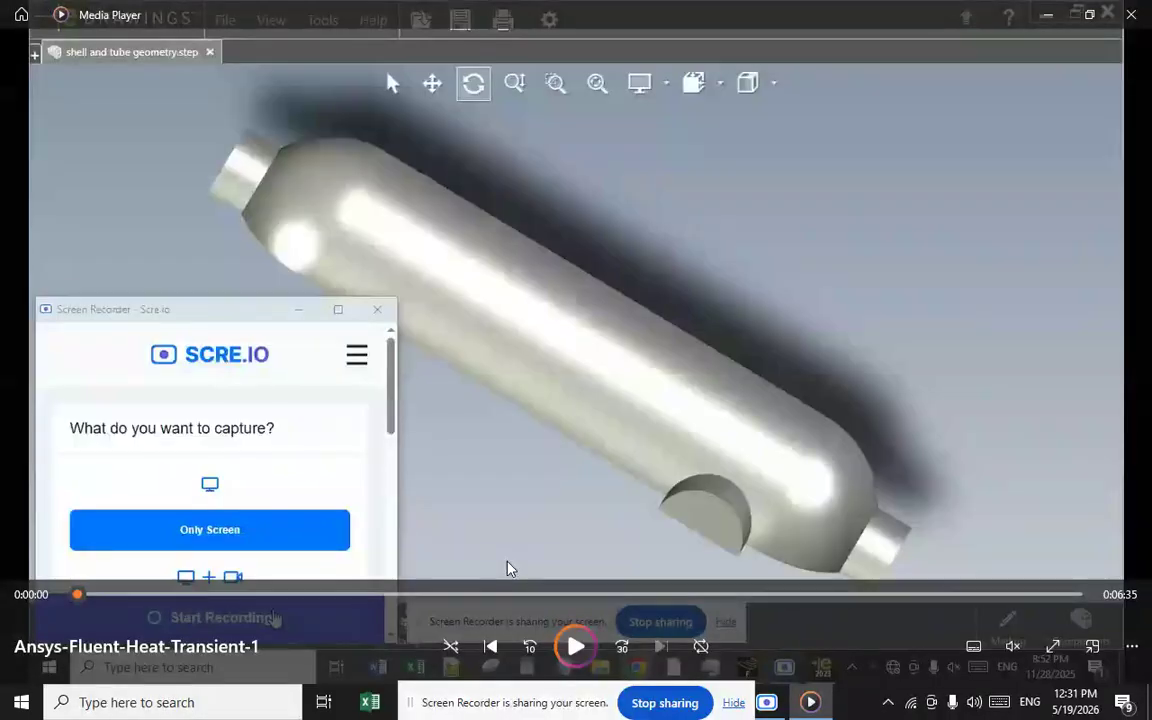